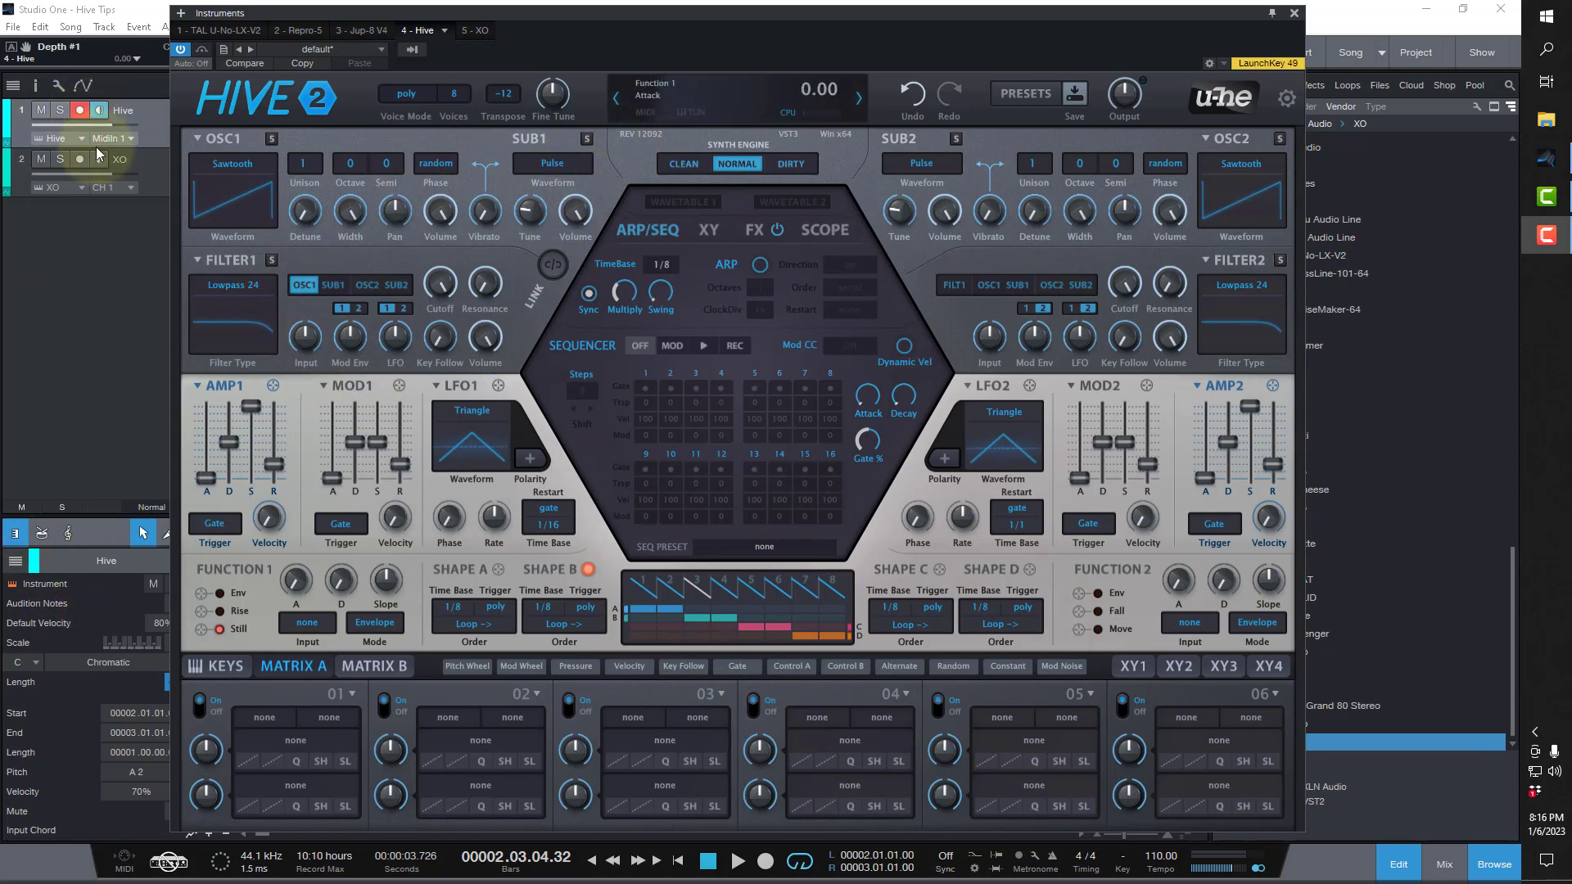
In modulation matrix slot 1, route ShapeSeq A to Filter 1 cutoff and raise the modulation depth.
left_click(149, 117)
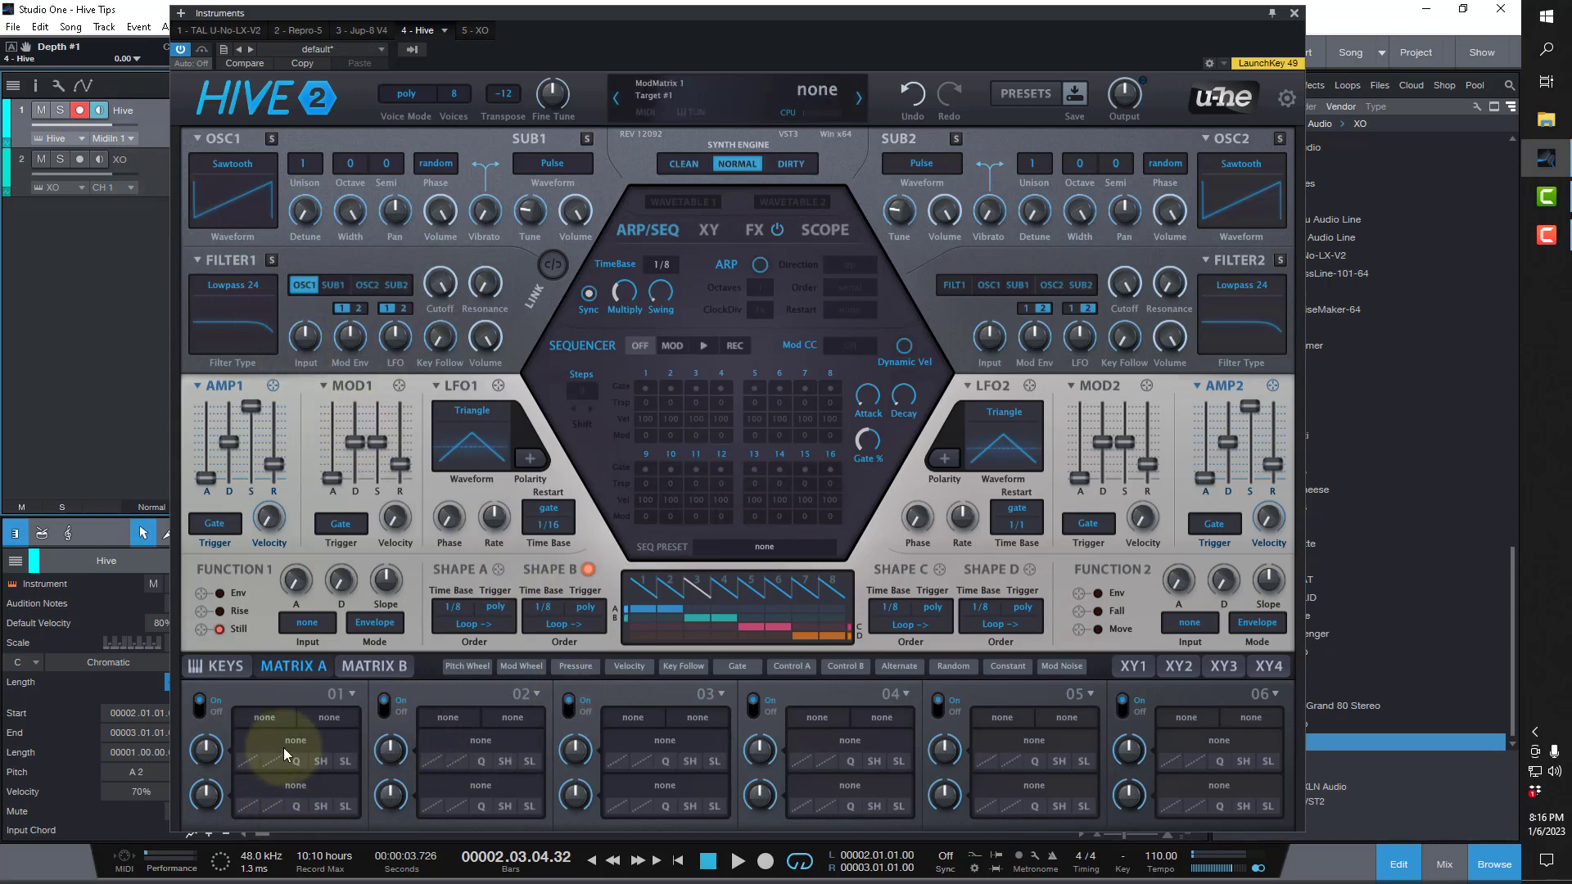
left_click_drag(297, 747, 439, 292)
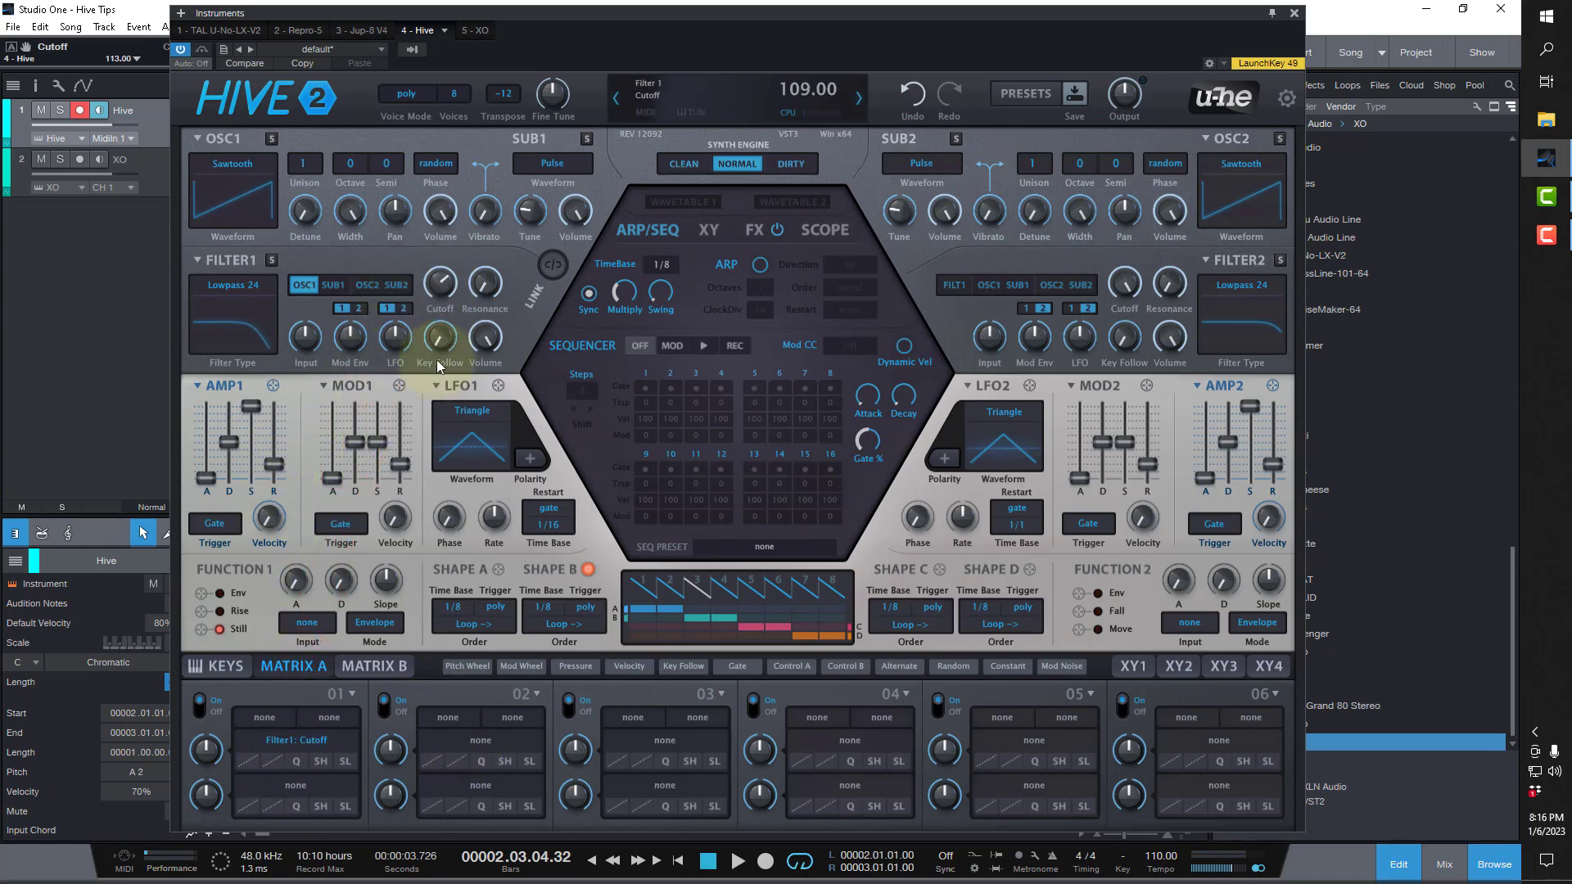
left_click_drag(206, 768, 214, 700)
left_click(264, 719)
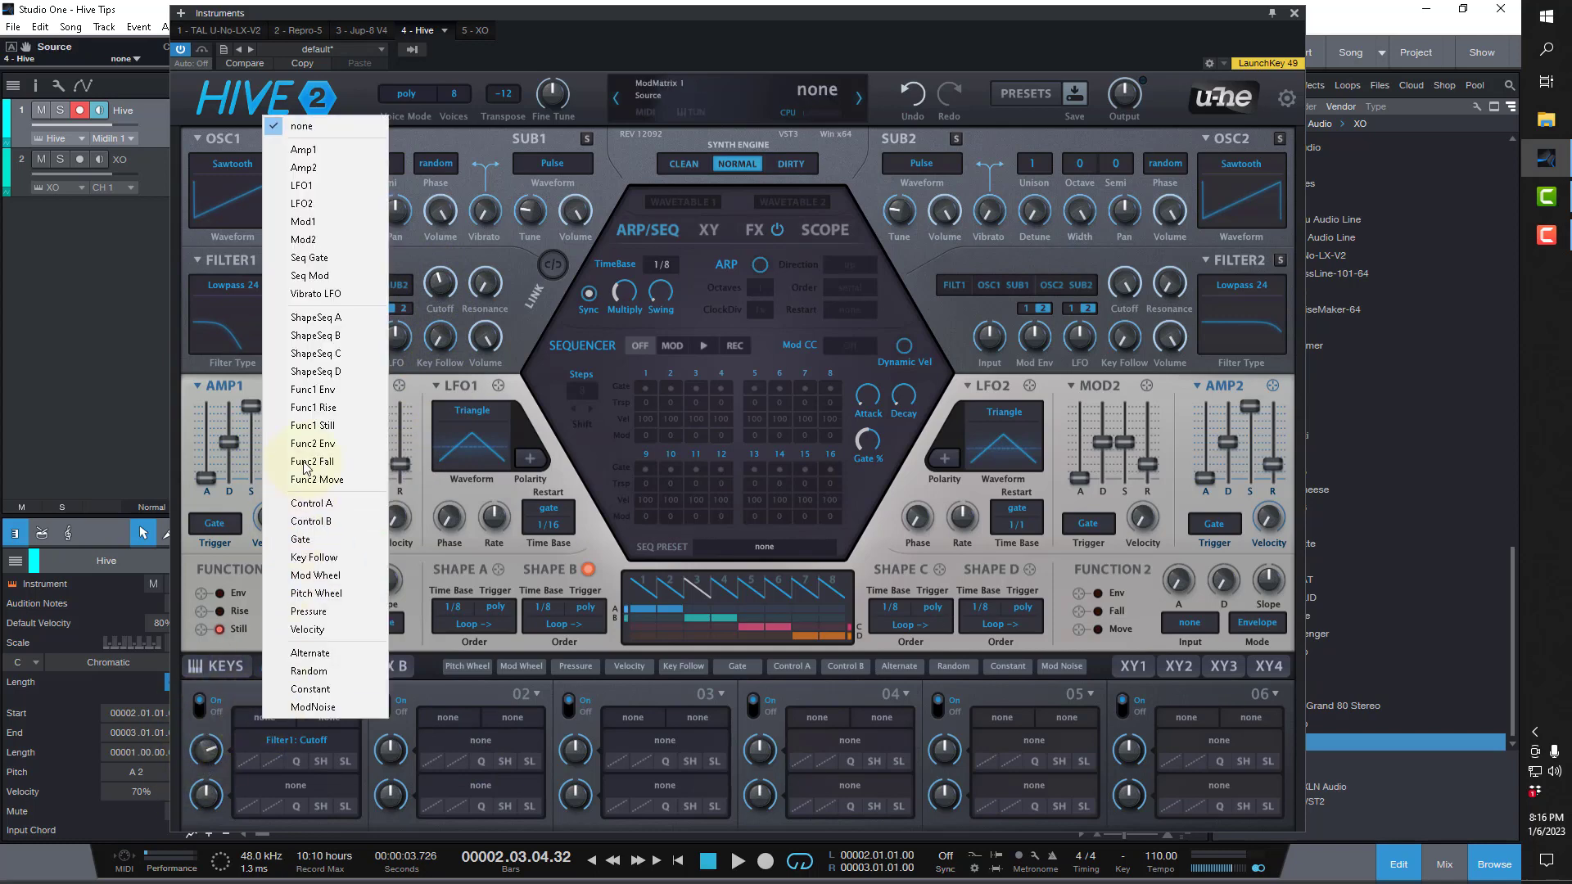
left_click(316, 318)
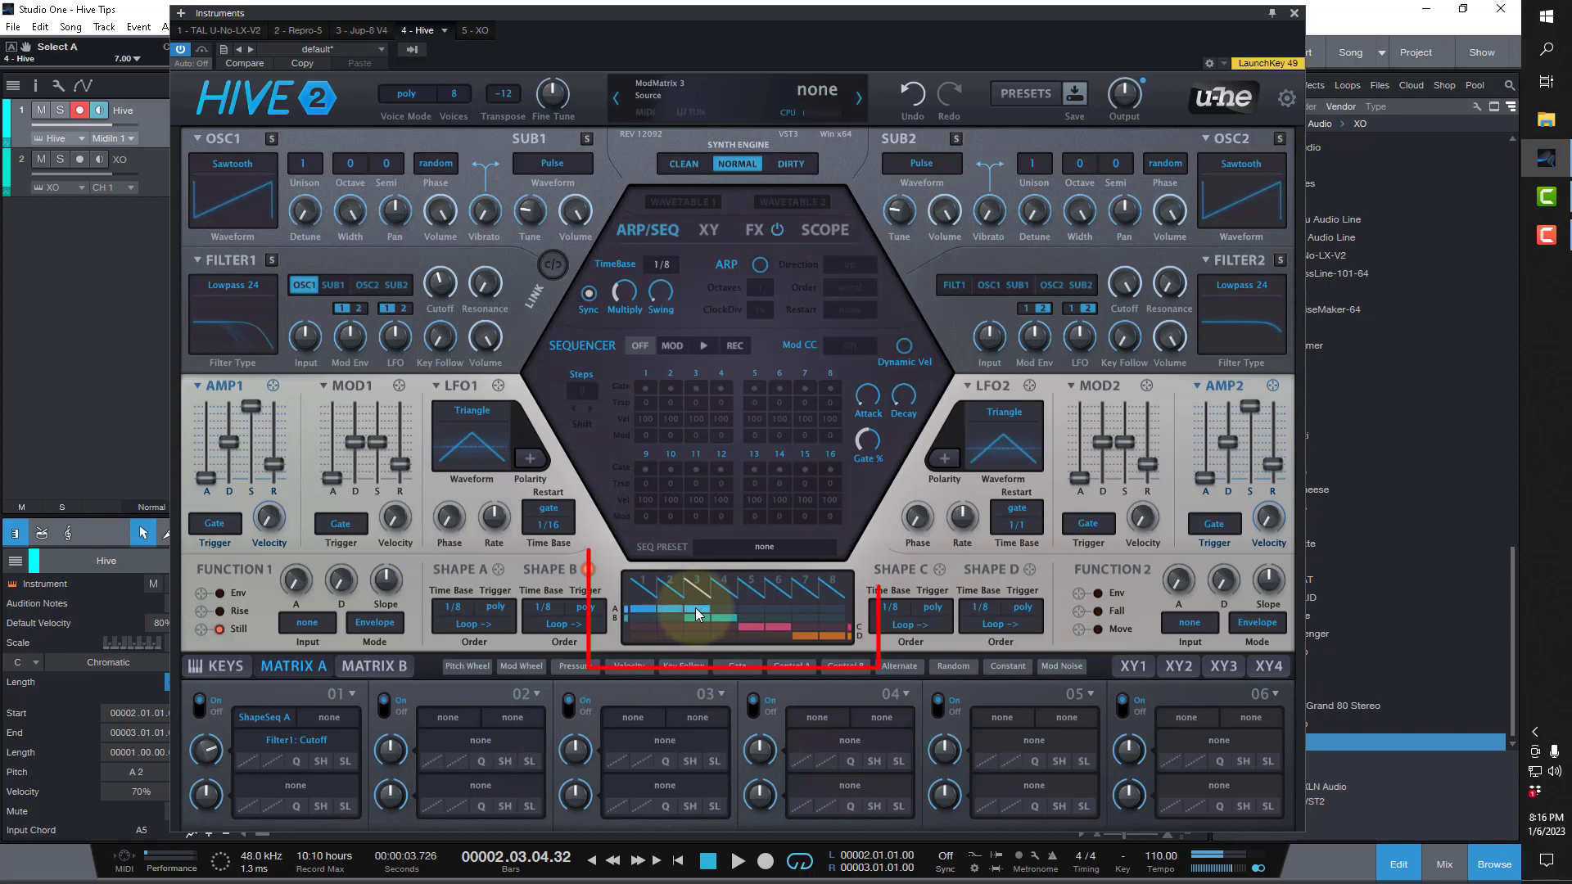
Add segments 4 to 8 of the shape sequencer to sequence A so it spans all eight segments.
left_click(725, 608)
left_click(749, 609)
left_click(775, 609)
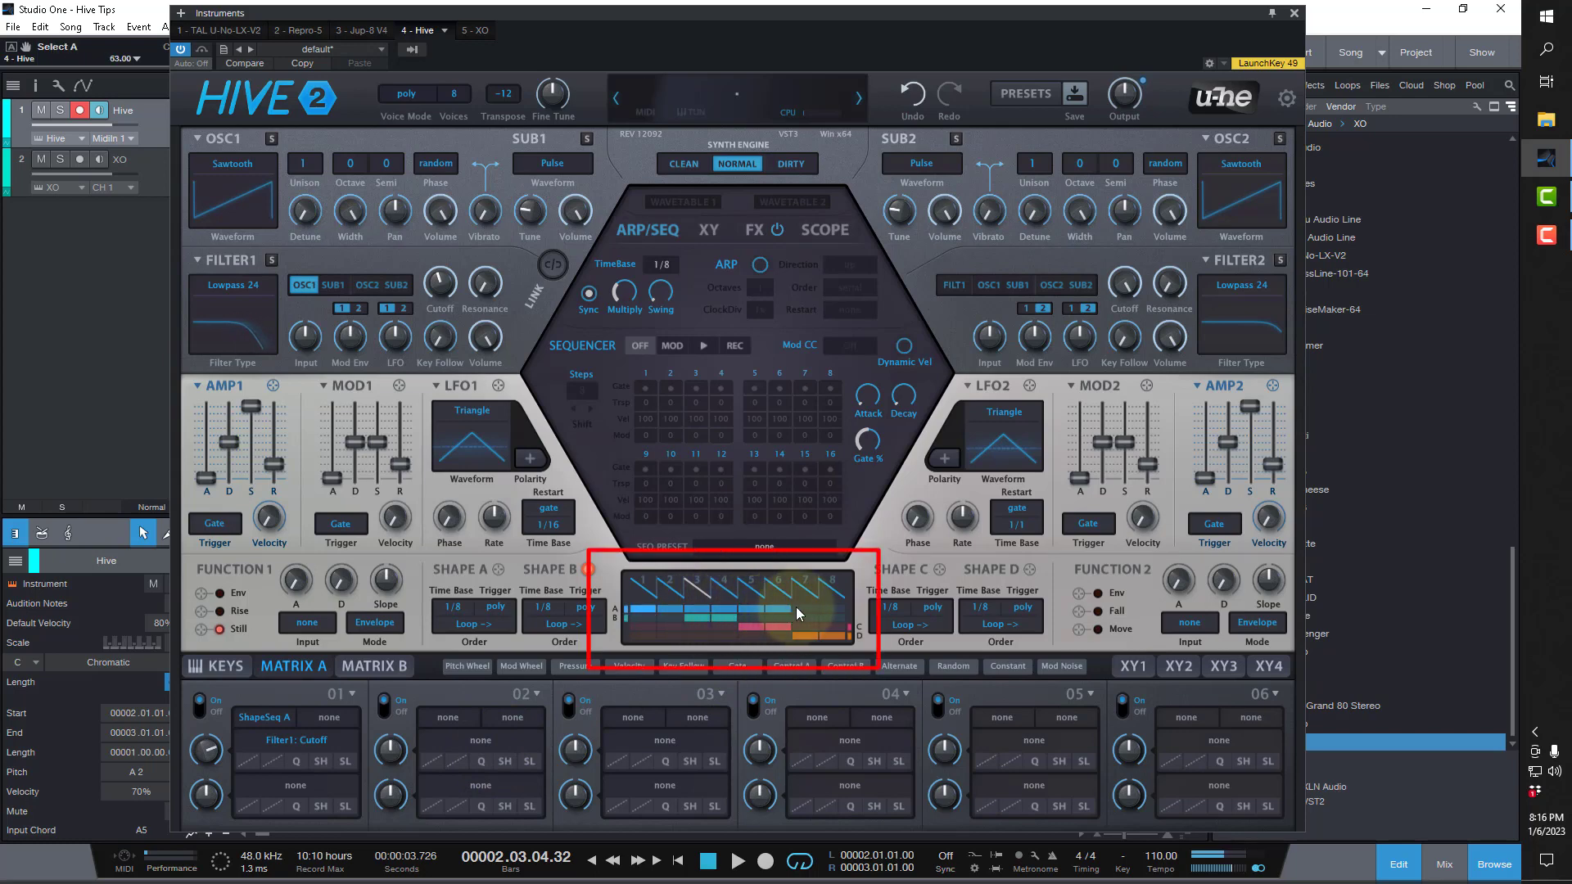
left_click(801, 609)
left_click(828, 609)
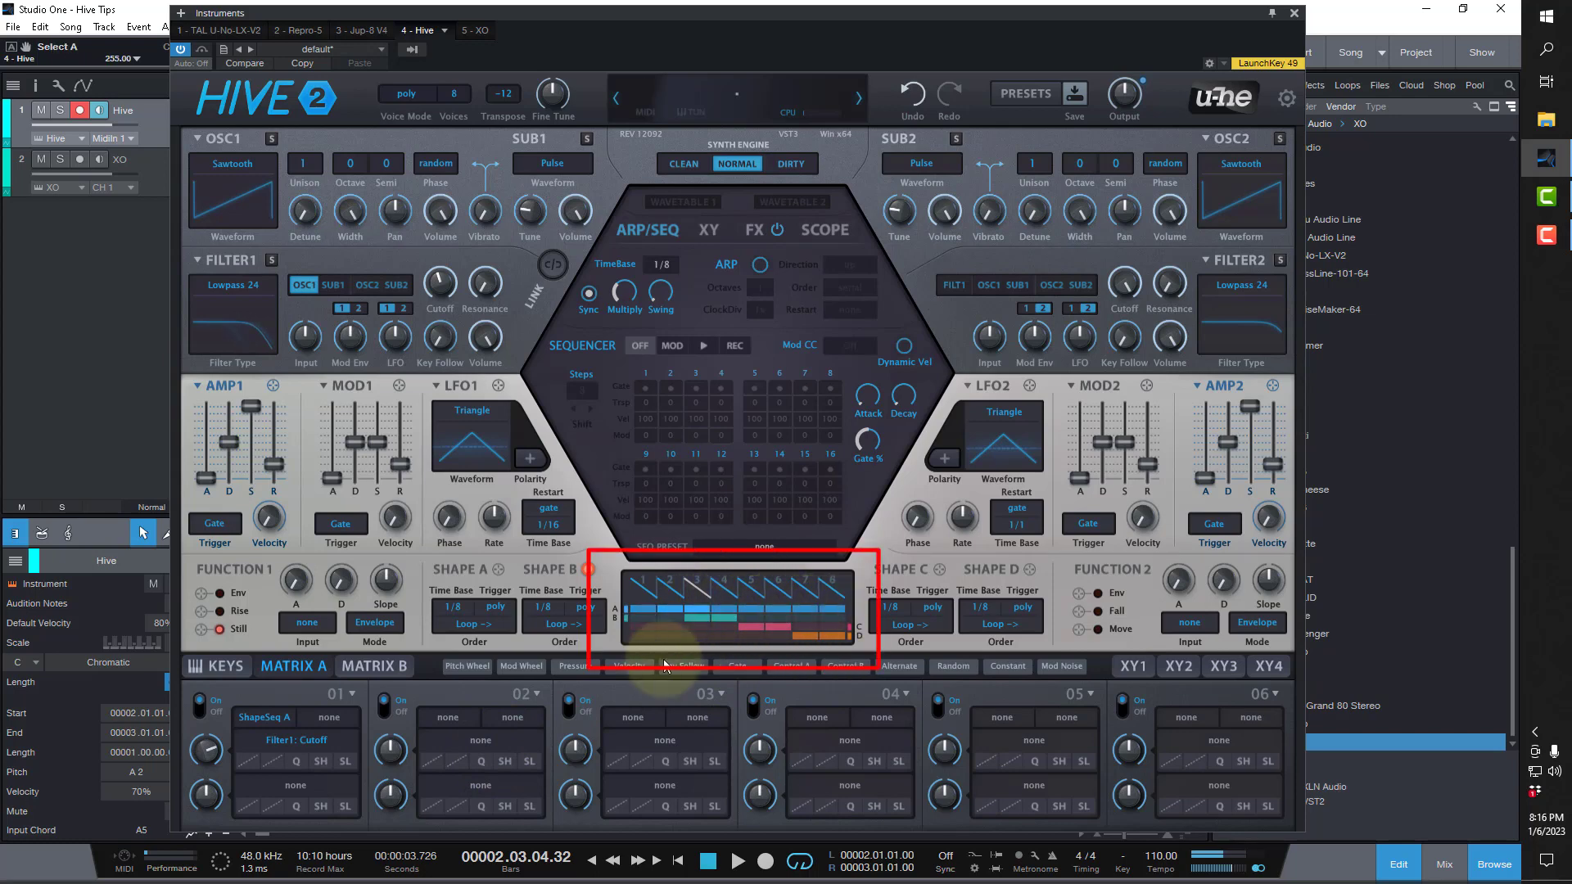
Change shape sequencer segment 3 to a triangle and segment 1 to a square.
left_click(699, 603)
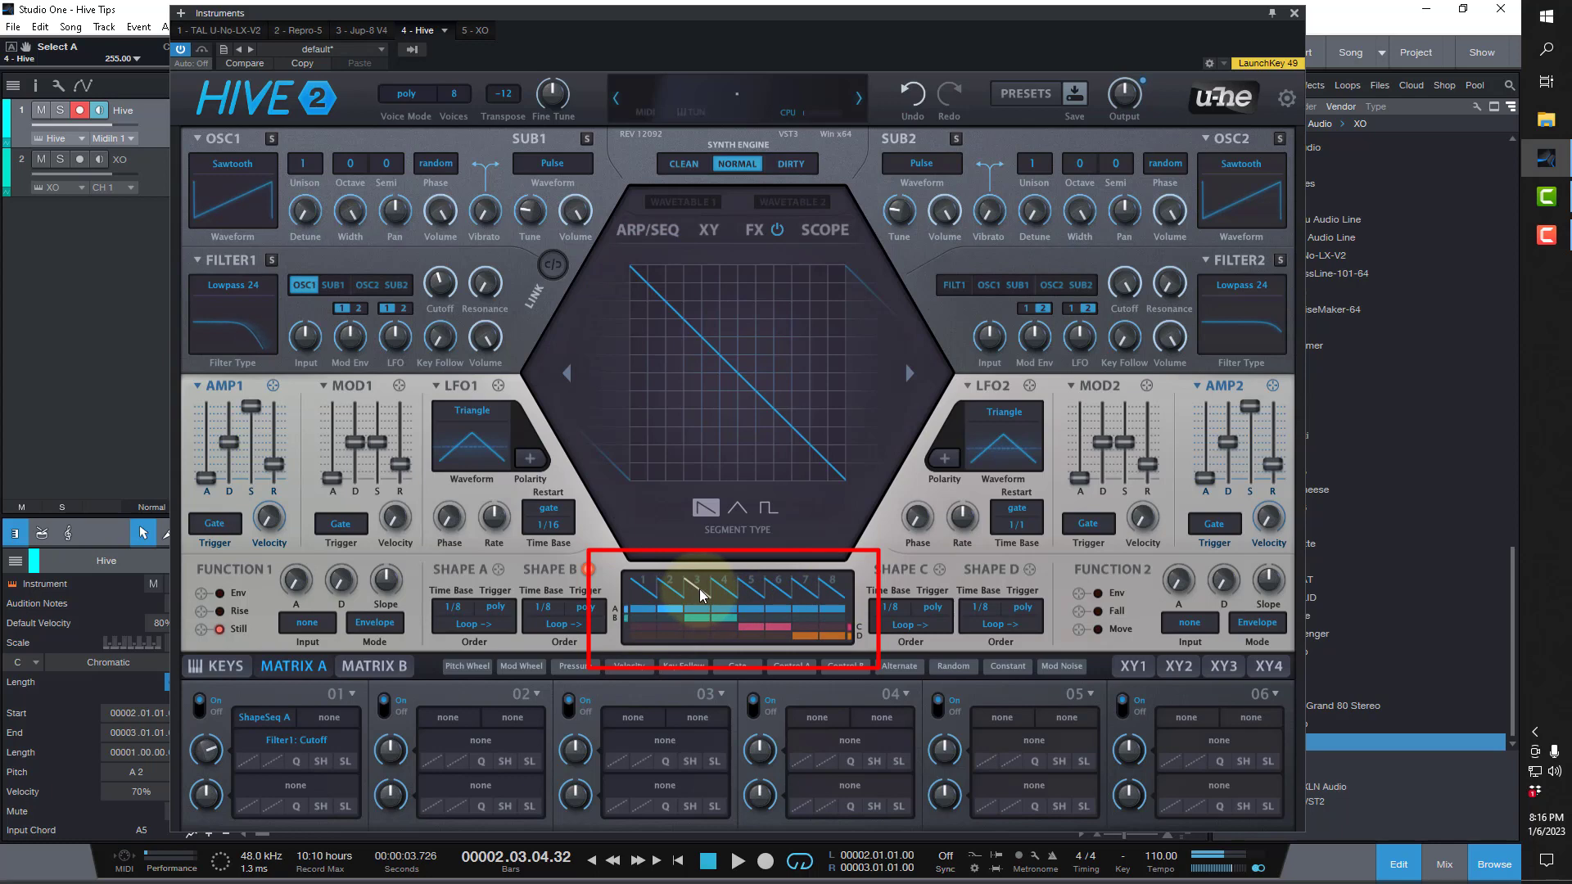
left_click(737, 508)
left_click(644, 588)
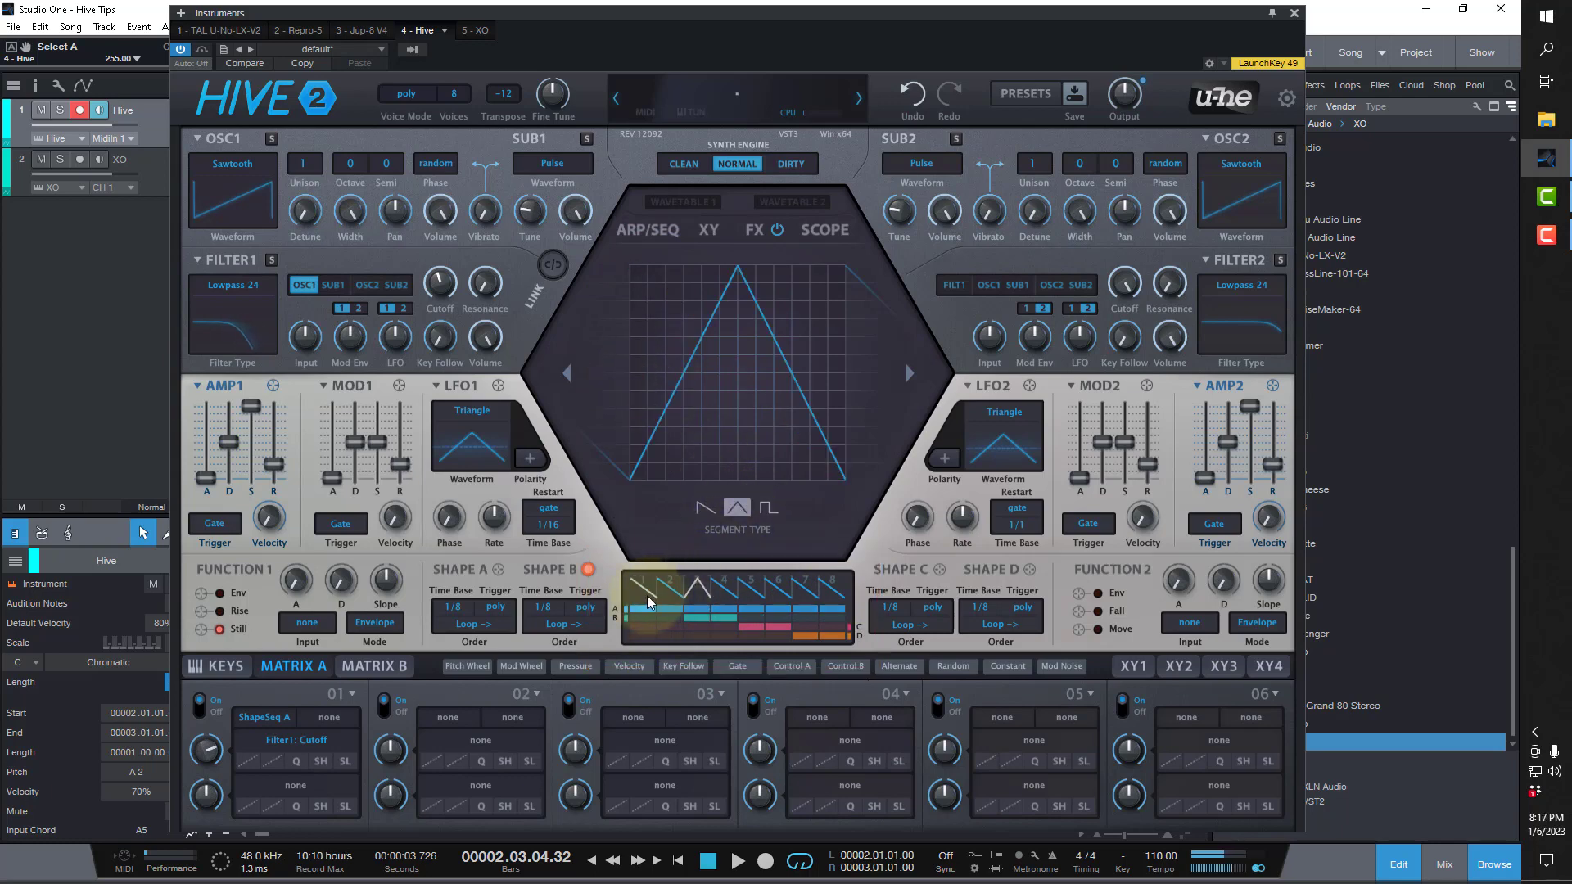
left_click(766, 510)
Change shape sequencer segment 5 to a triangle and raise its end level to about mid-height.
left_click(752, 590)
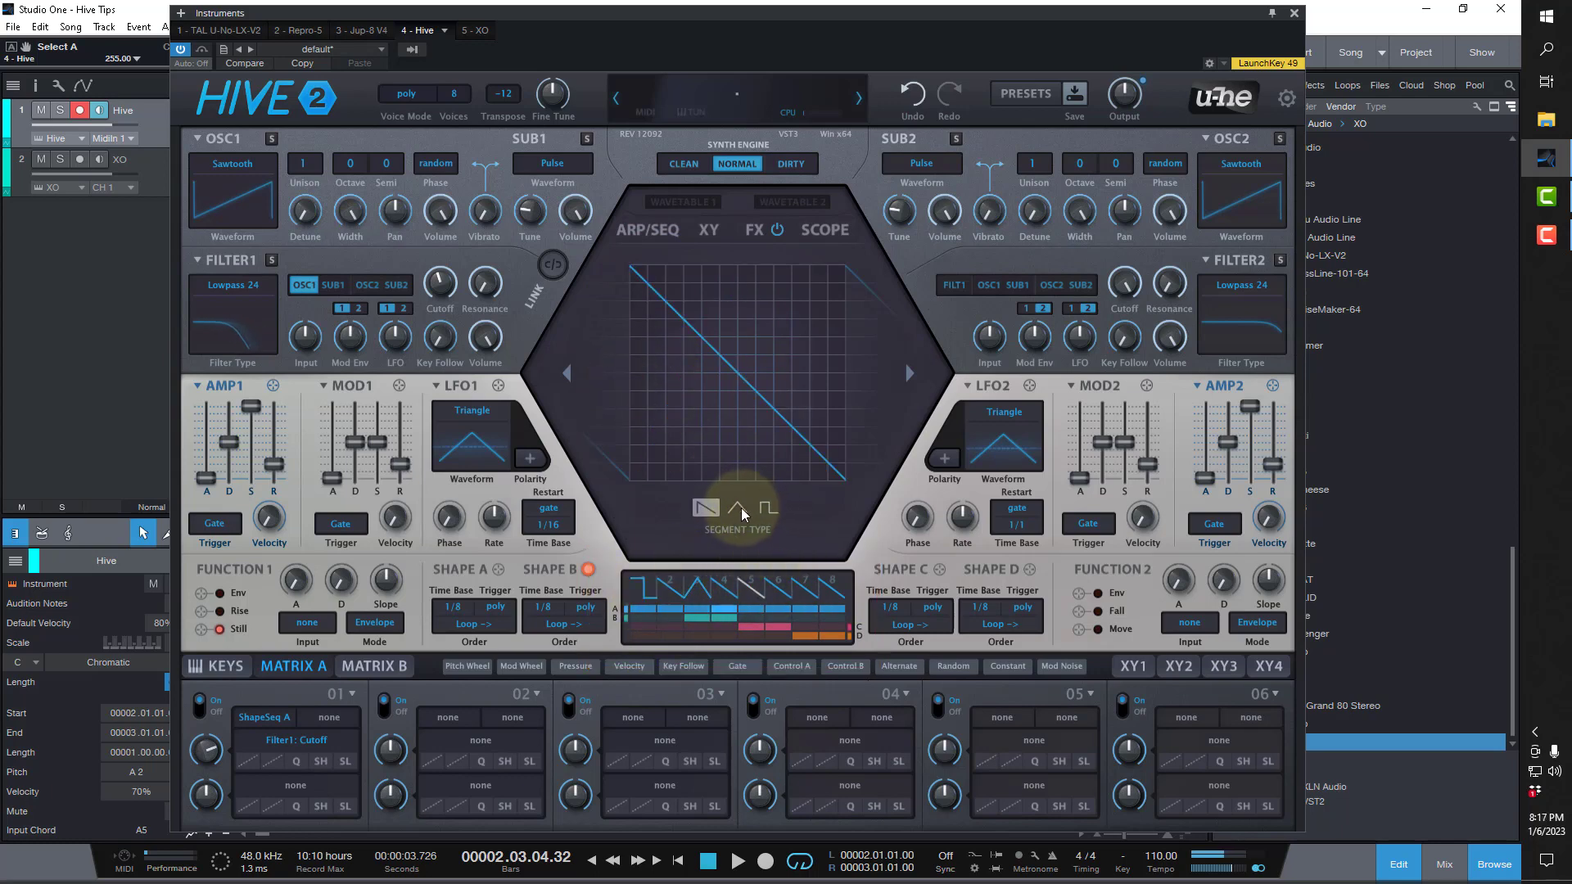
left_click(739, 509)
left_click_drag(832, 470, 835, 344)
Change shape sequencer segment 7 to a square and lower its high level to a little below mid-height.
left_click(807, 589)
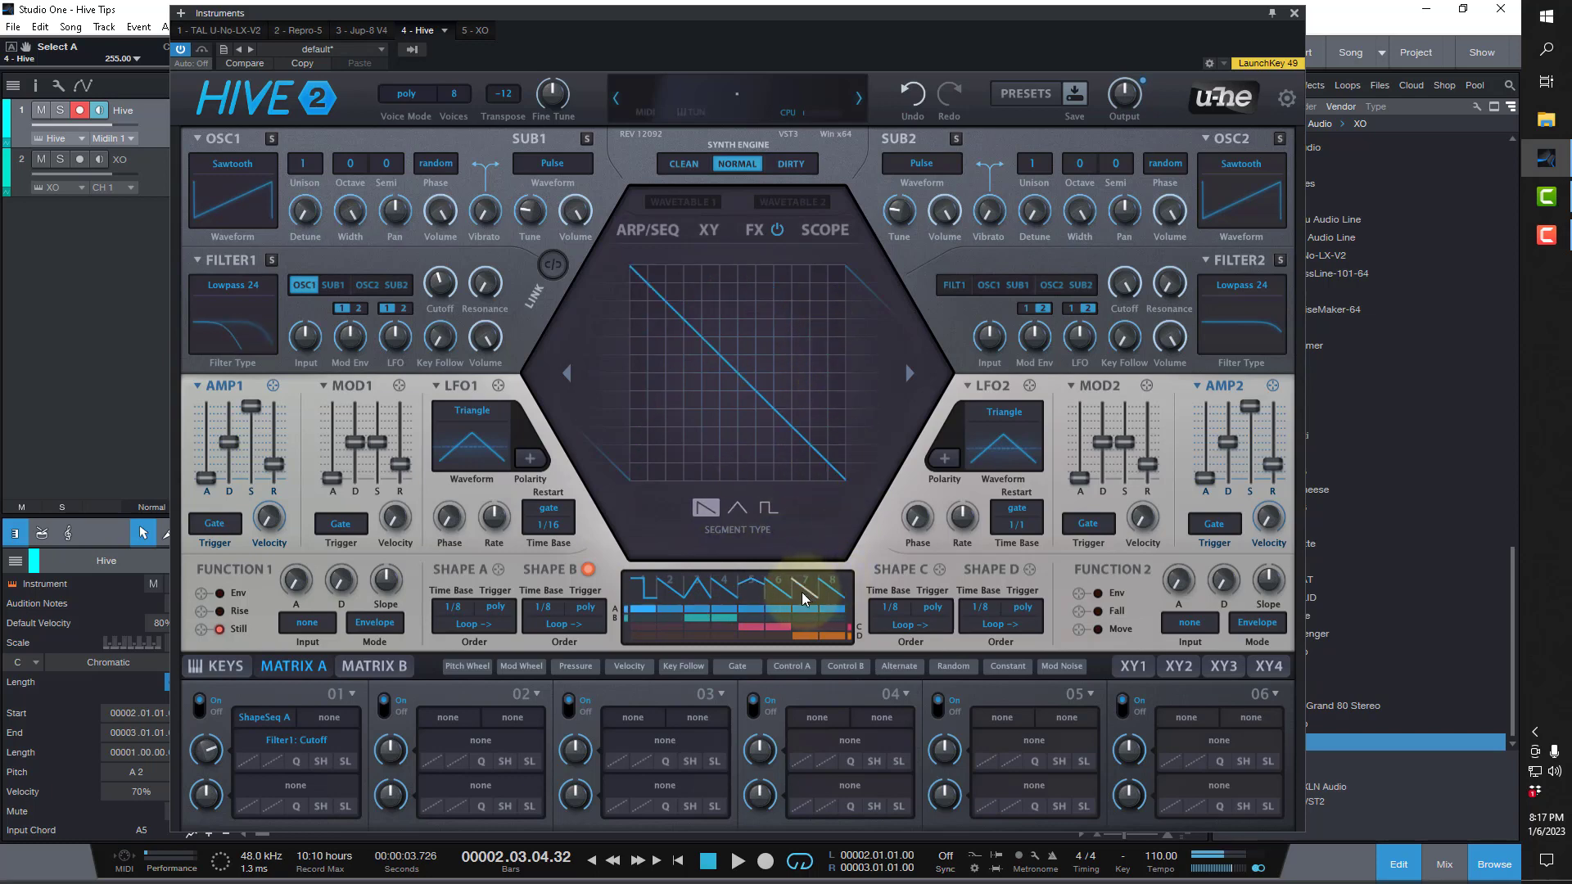
left_click(762, 512)
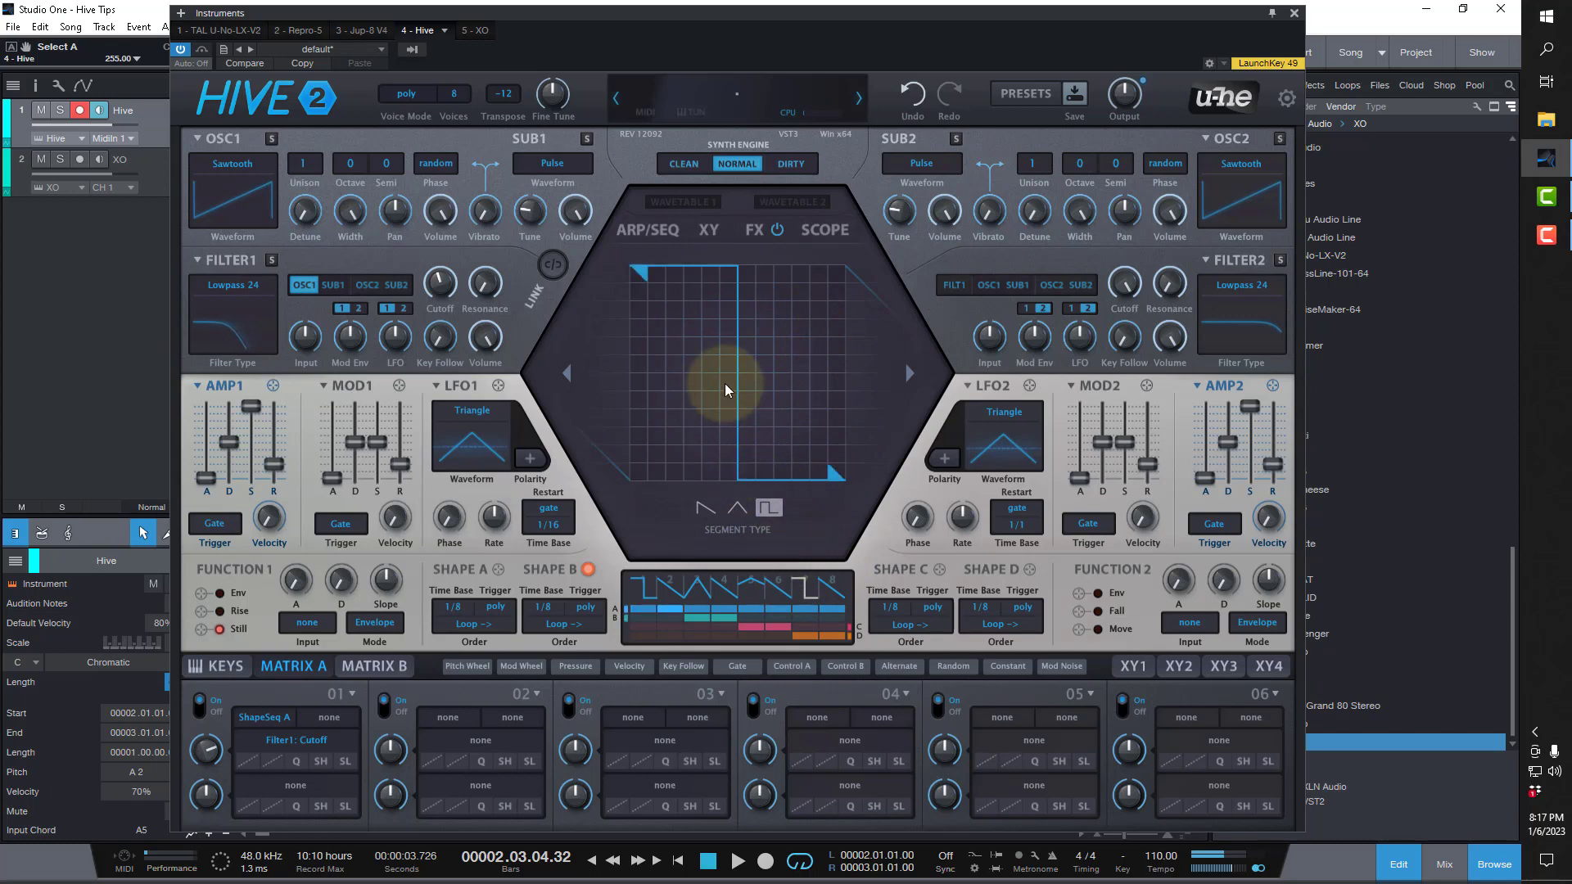
left_click_drag(699, 274, 668, 399)
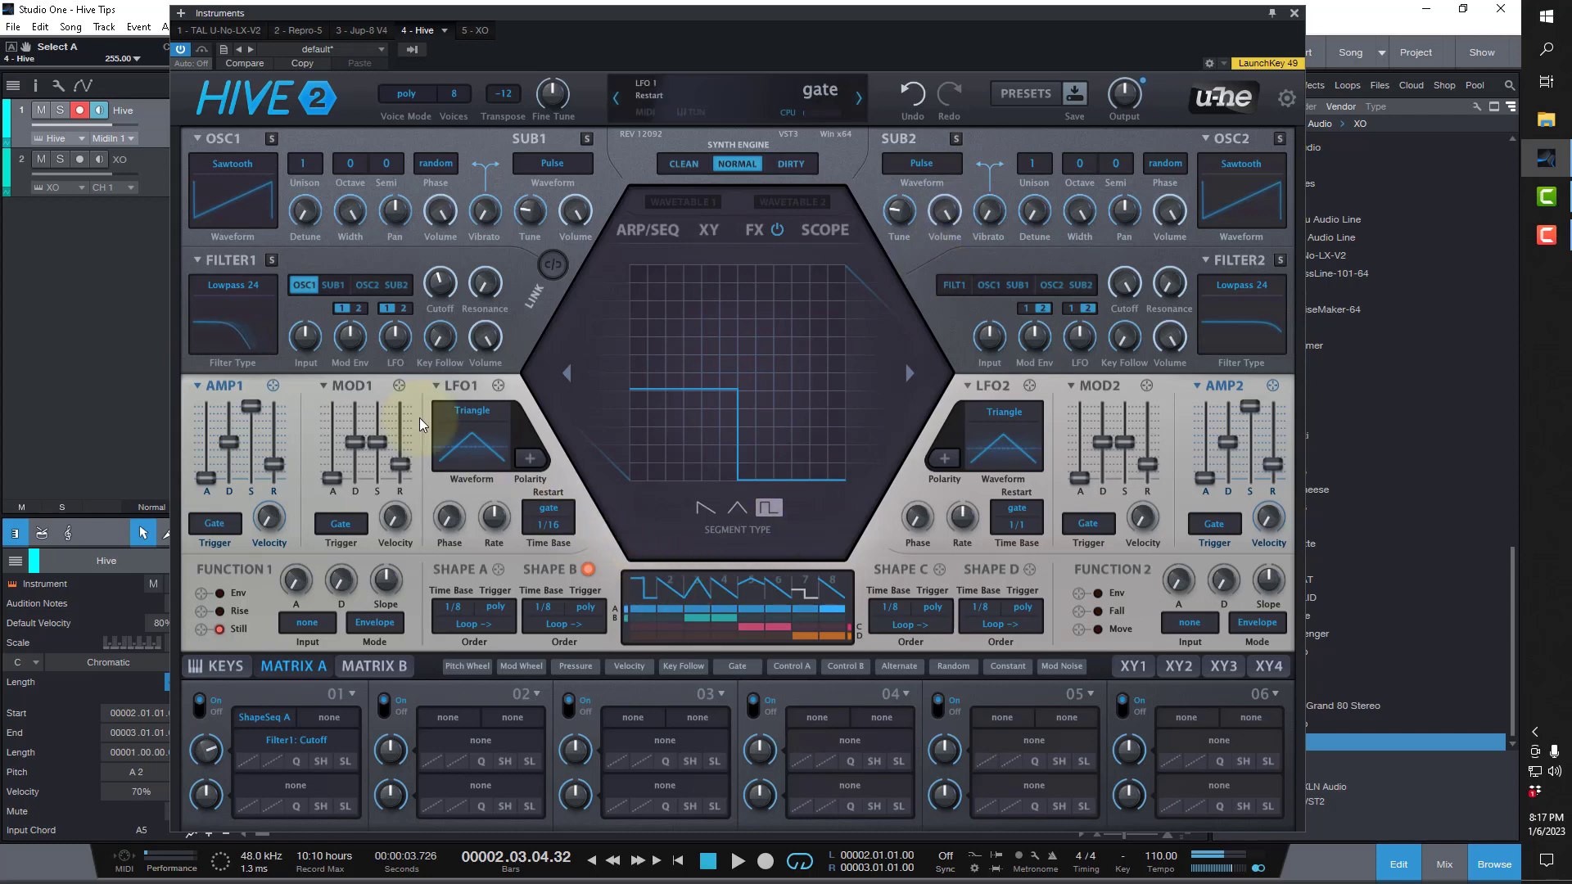
Set the Filter 1 cutoff to 78 and switch off modulation matrix slot 1.
mouse_move(436, 286)
left_mouse_down()
mouse_move(439, 270)
mouse_move(442, 285)
left_mouse_up()
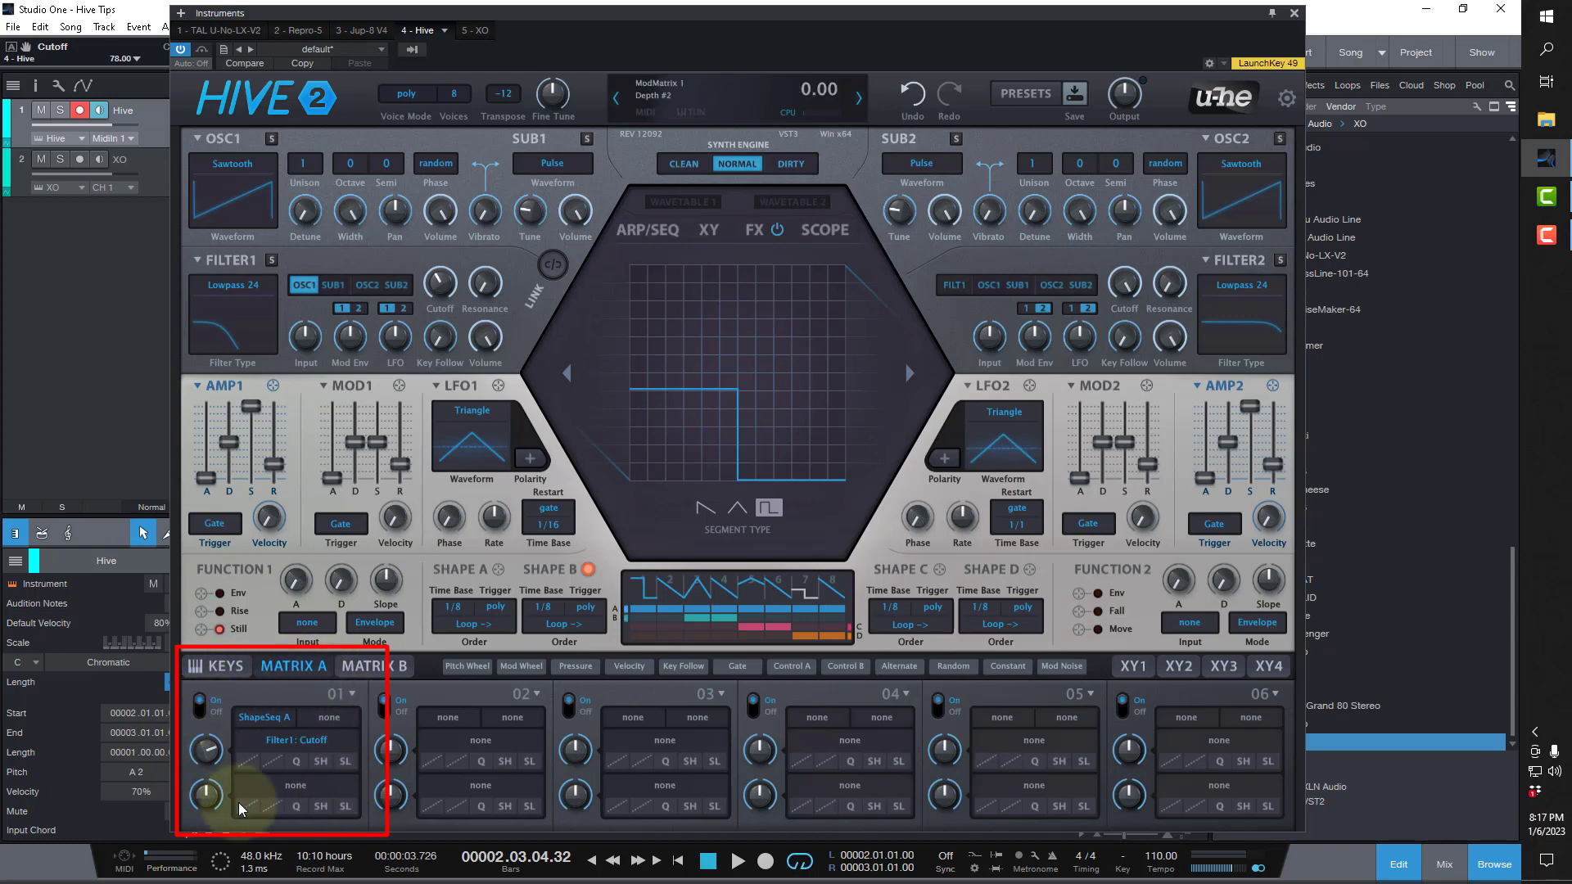
left_click(200, 706)
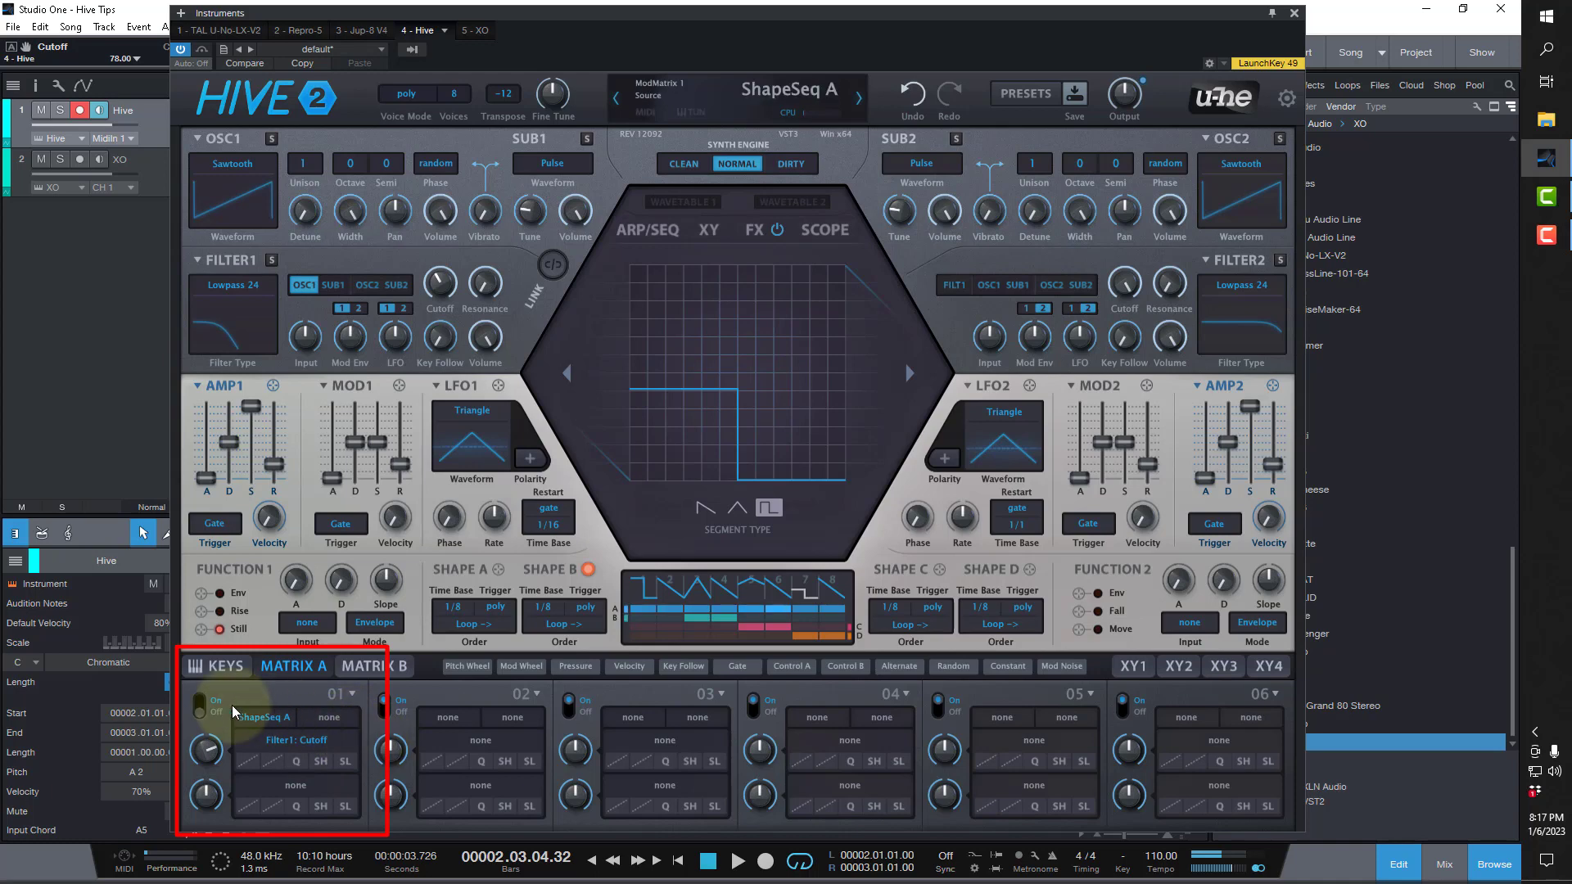
left_click(199, 704)
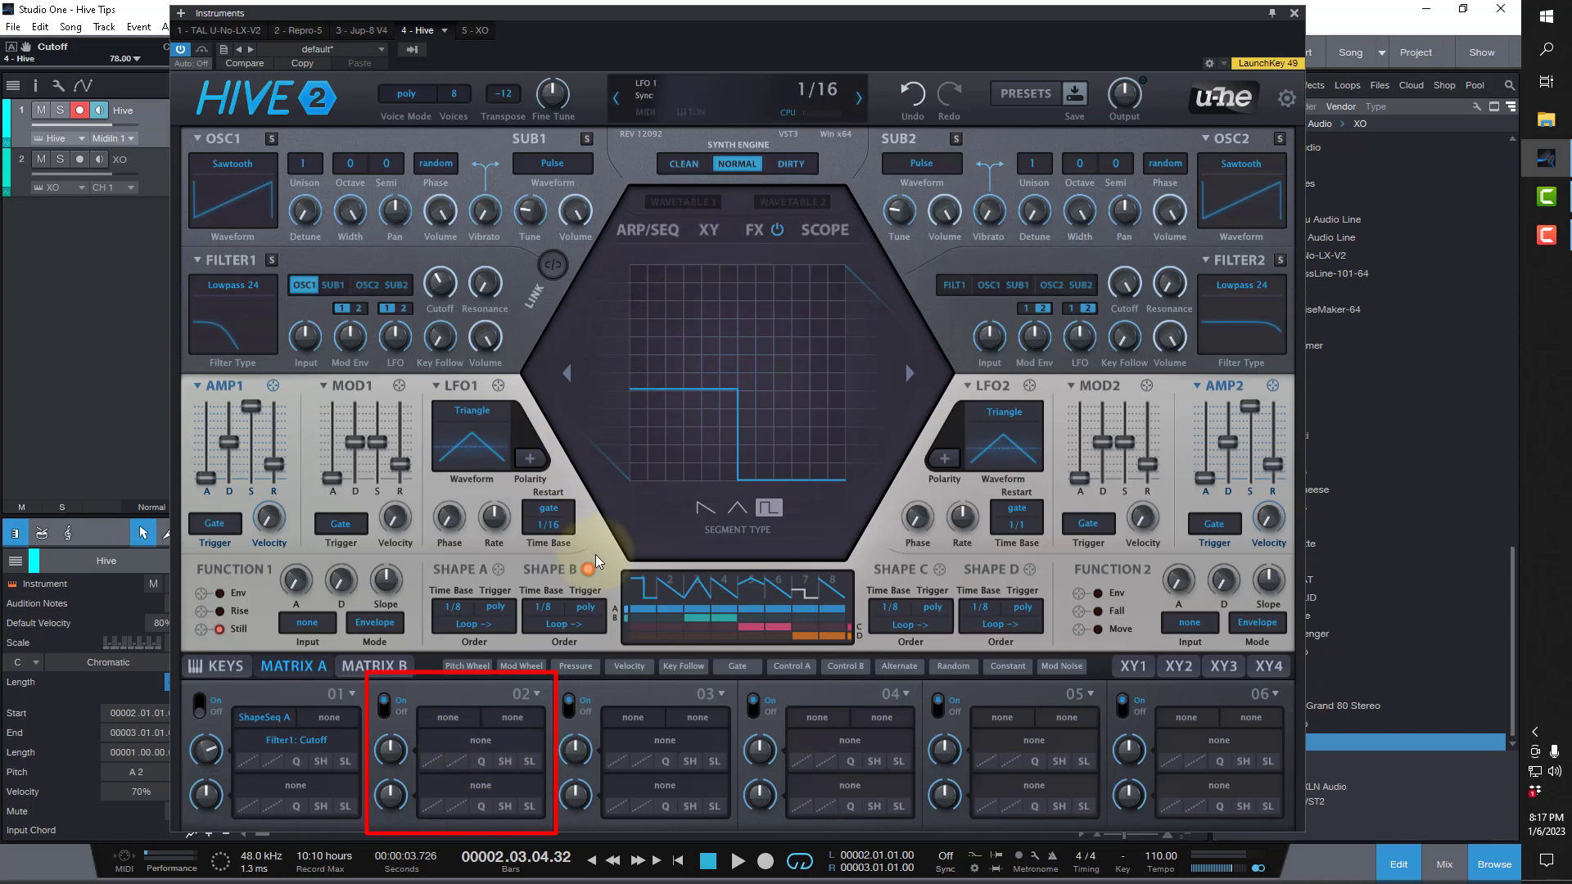
Run the note sequencer and set the transpose of steps 1, 3 and 7 to -5, -7 and 8.
left_click(652, 231)
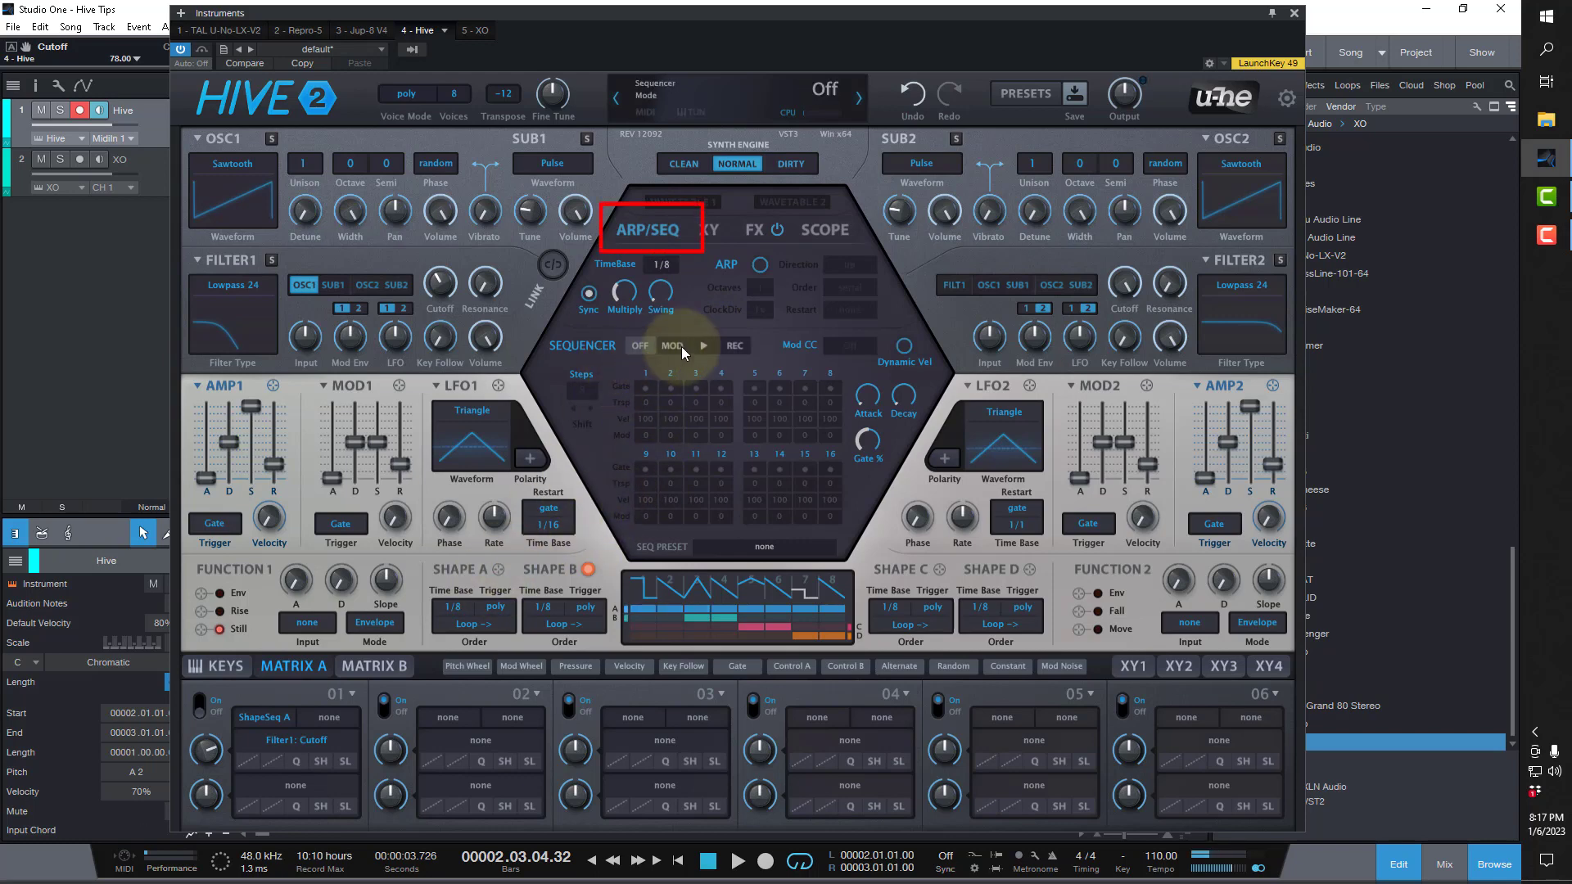
left_click(701, 347)
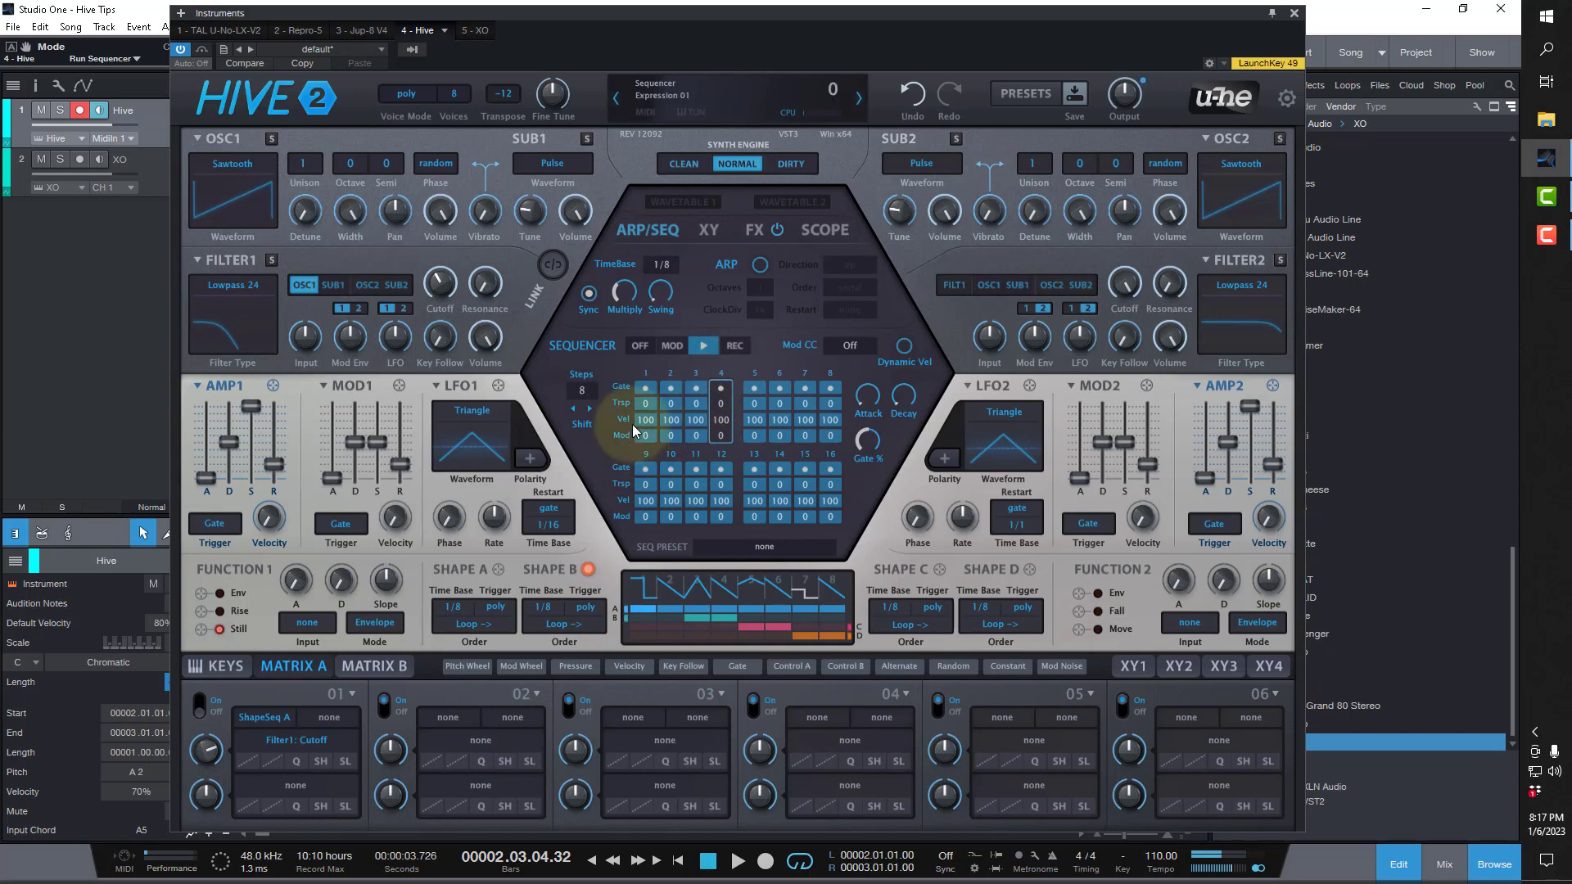
left_click(645, 404)
left_click(695, 392)
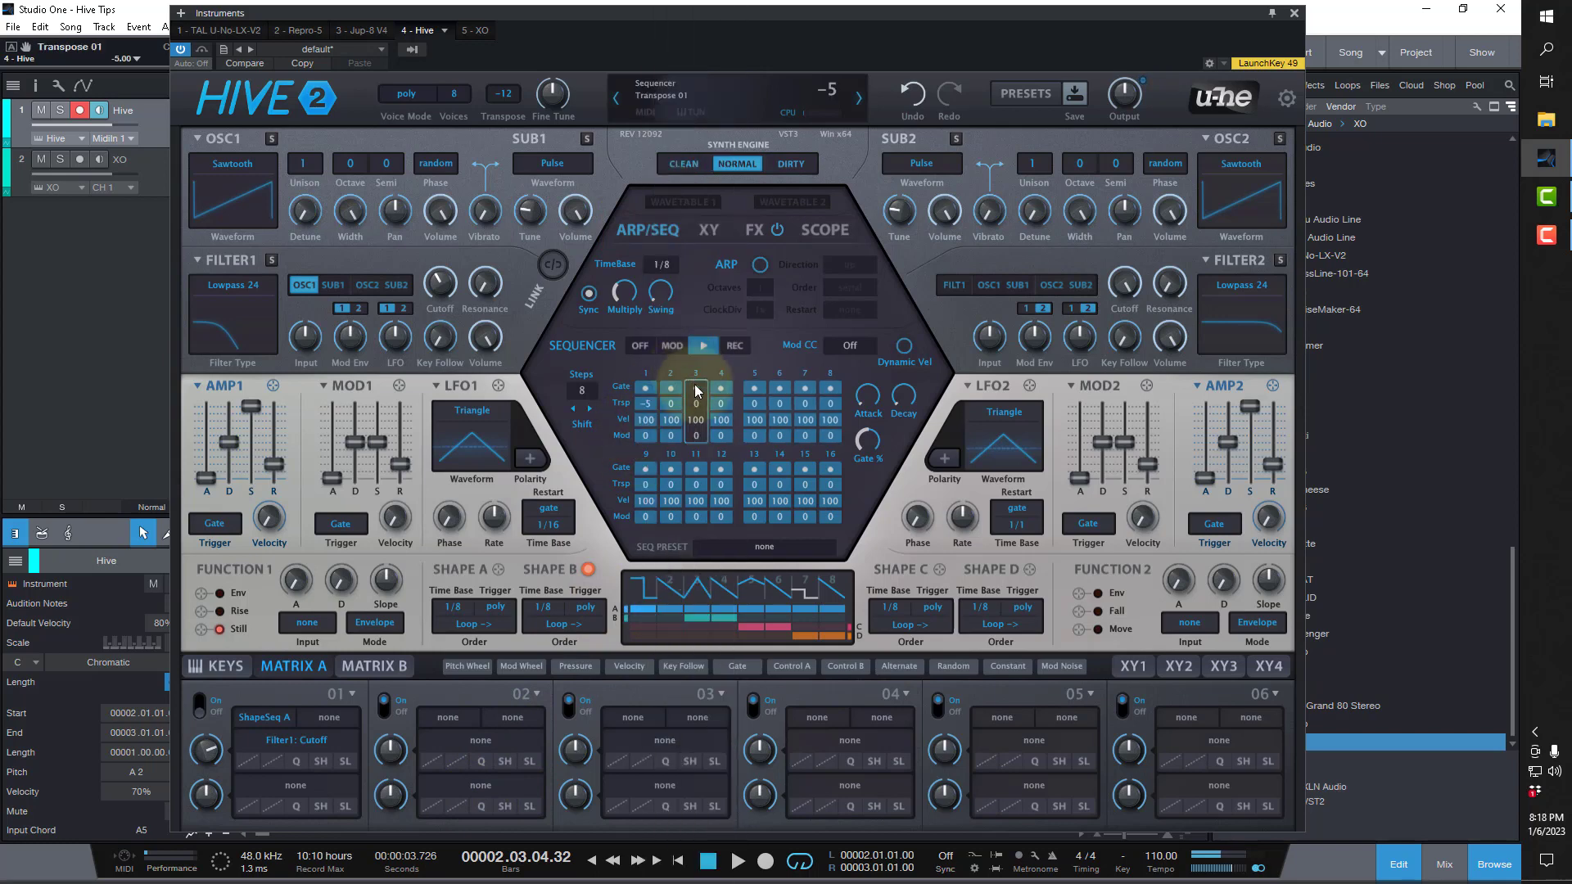
left_click(696, 404)
left_click(751, 383)
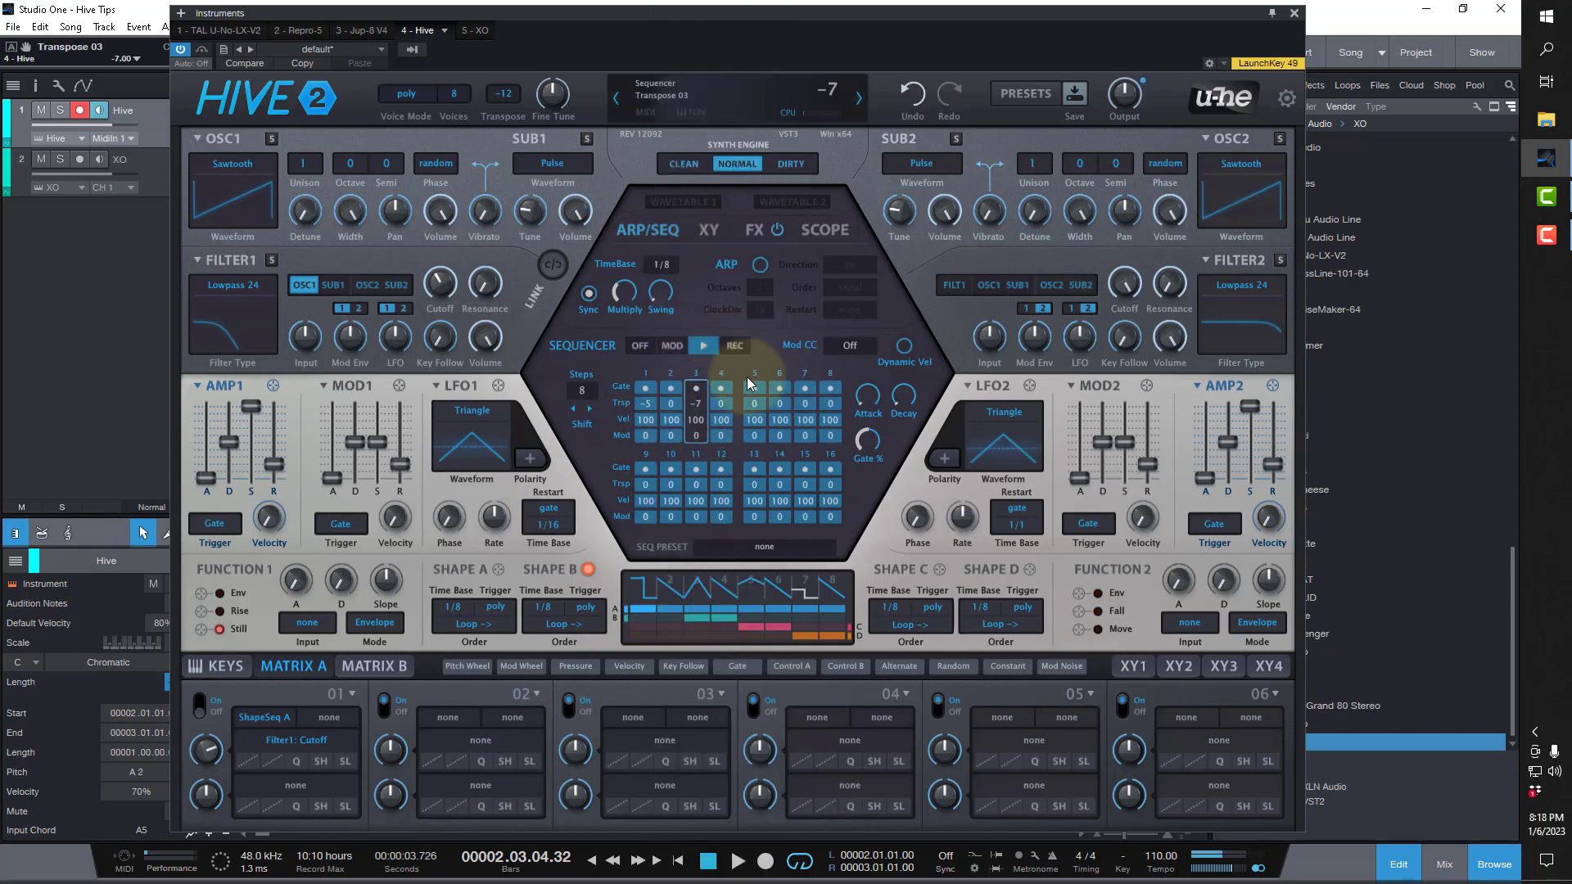
left_click(804, 407)
Raise the synth's main output level to 166.
left_click(827, 611)
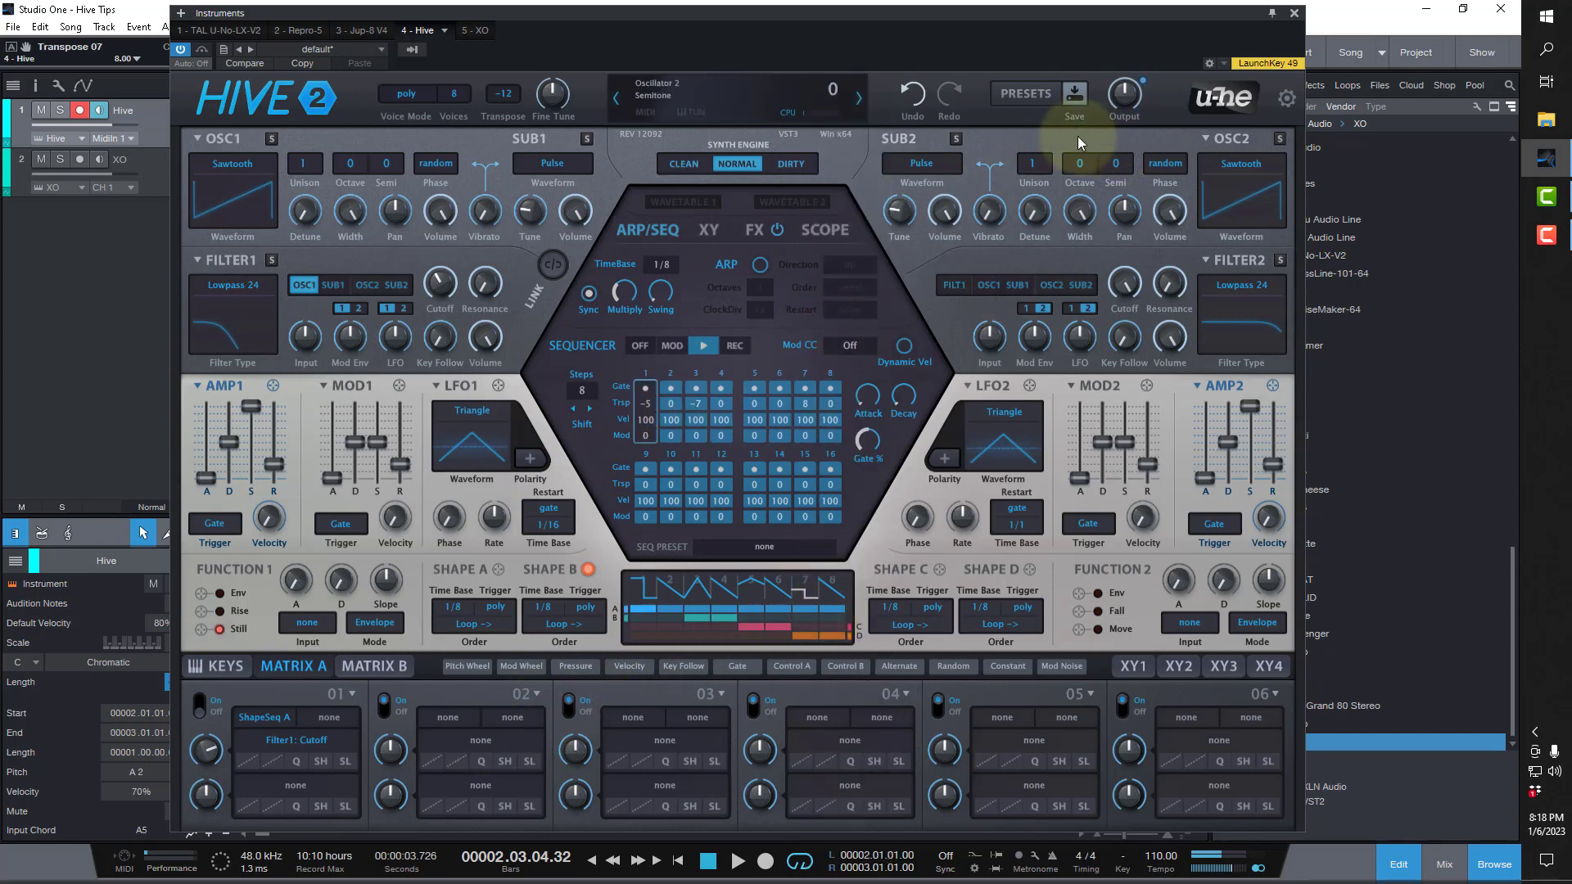
left_click_drag(1124, 95, 1142, 22)
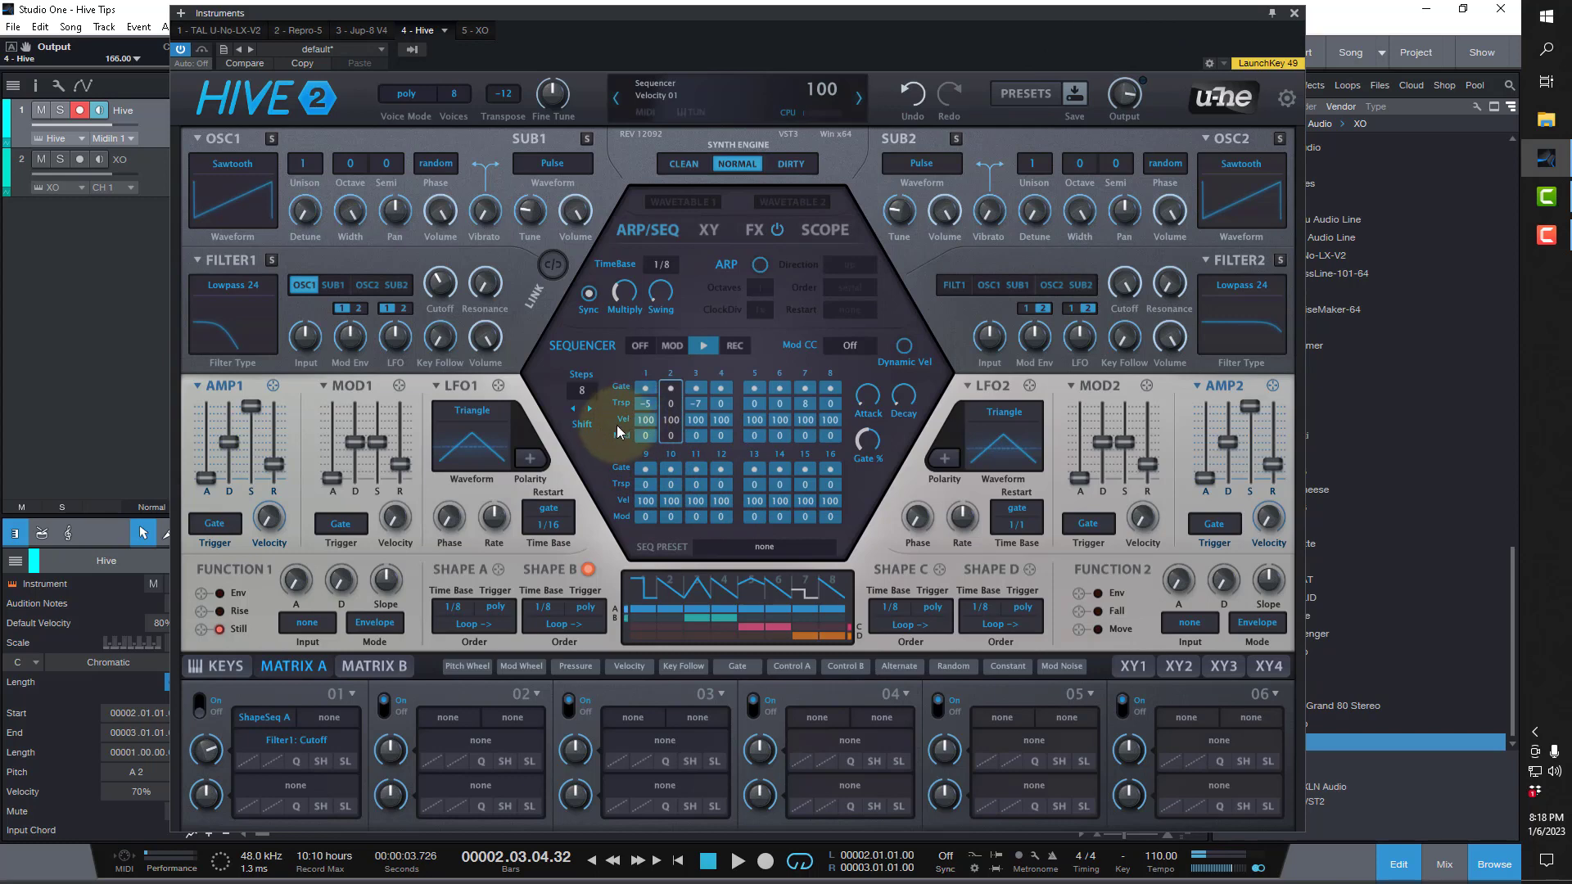
Switch the sequencer to modulator mode and set Mod values of 64 on steps 2 and 4, 71 on step 5 and 77 on step 7.
left_click(671, 347)
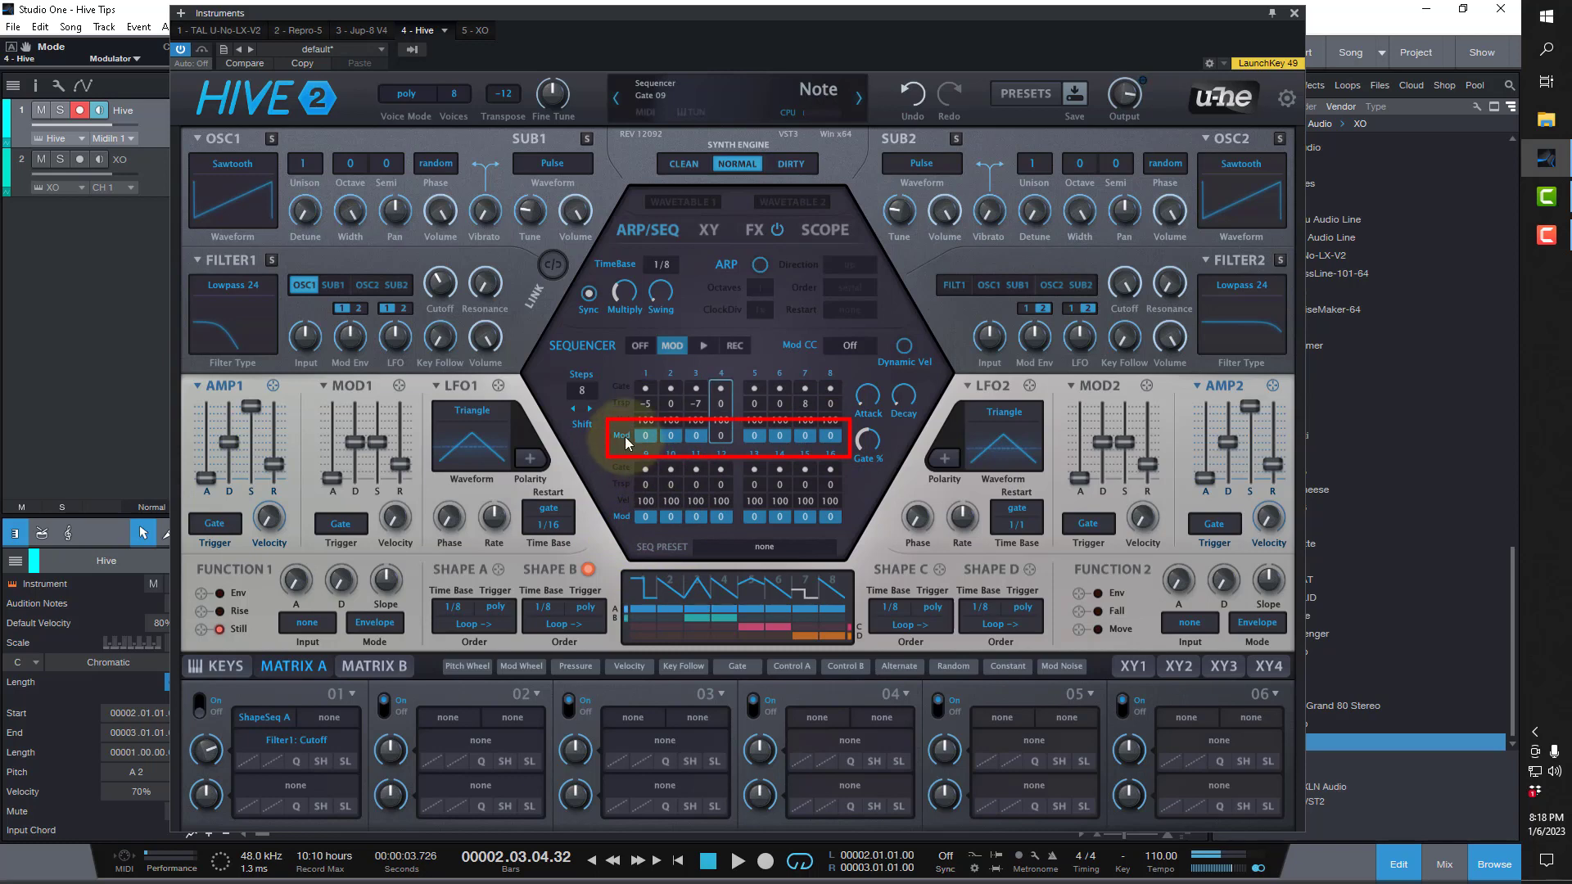
left_click_drag(668, 435, 687, 350)
left_click_drag(720, 435, 746, 323)
left_click_drag(766, 427, 819, 357)
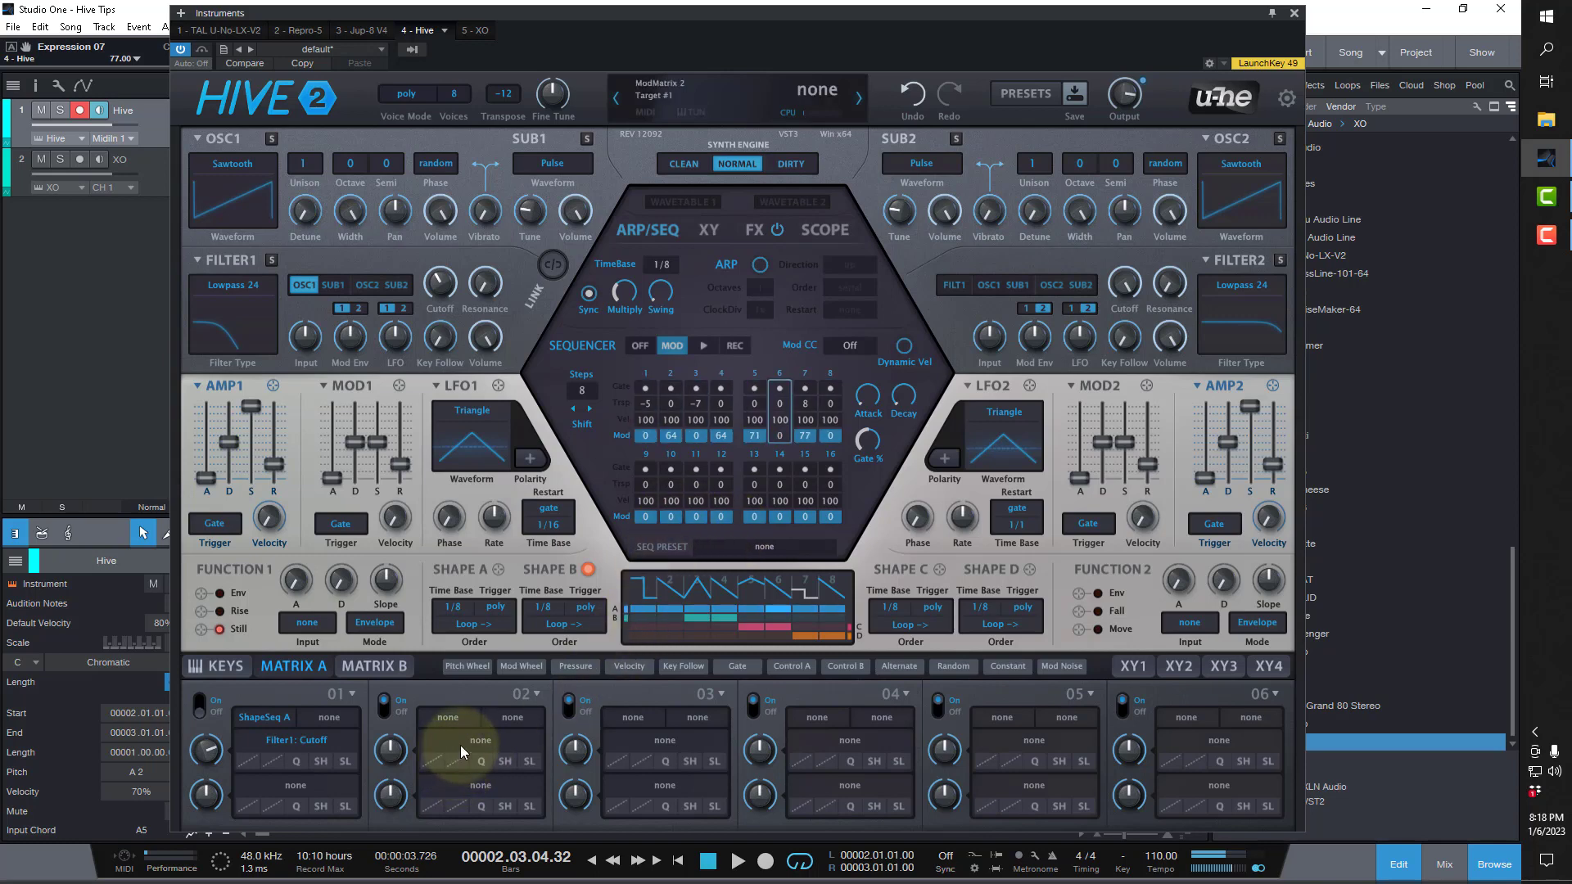
In modulation matrix slot 2, route Seq Mod to Filter 1 cutoff with a depth of 58.
left_click_drag(464, 734, 440, 285)
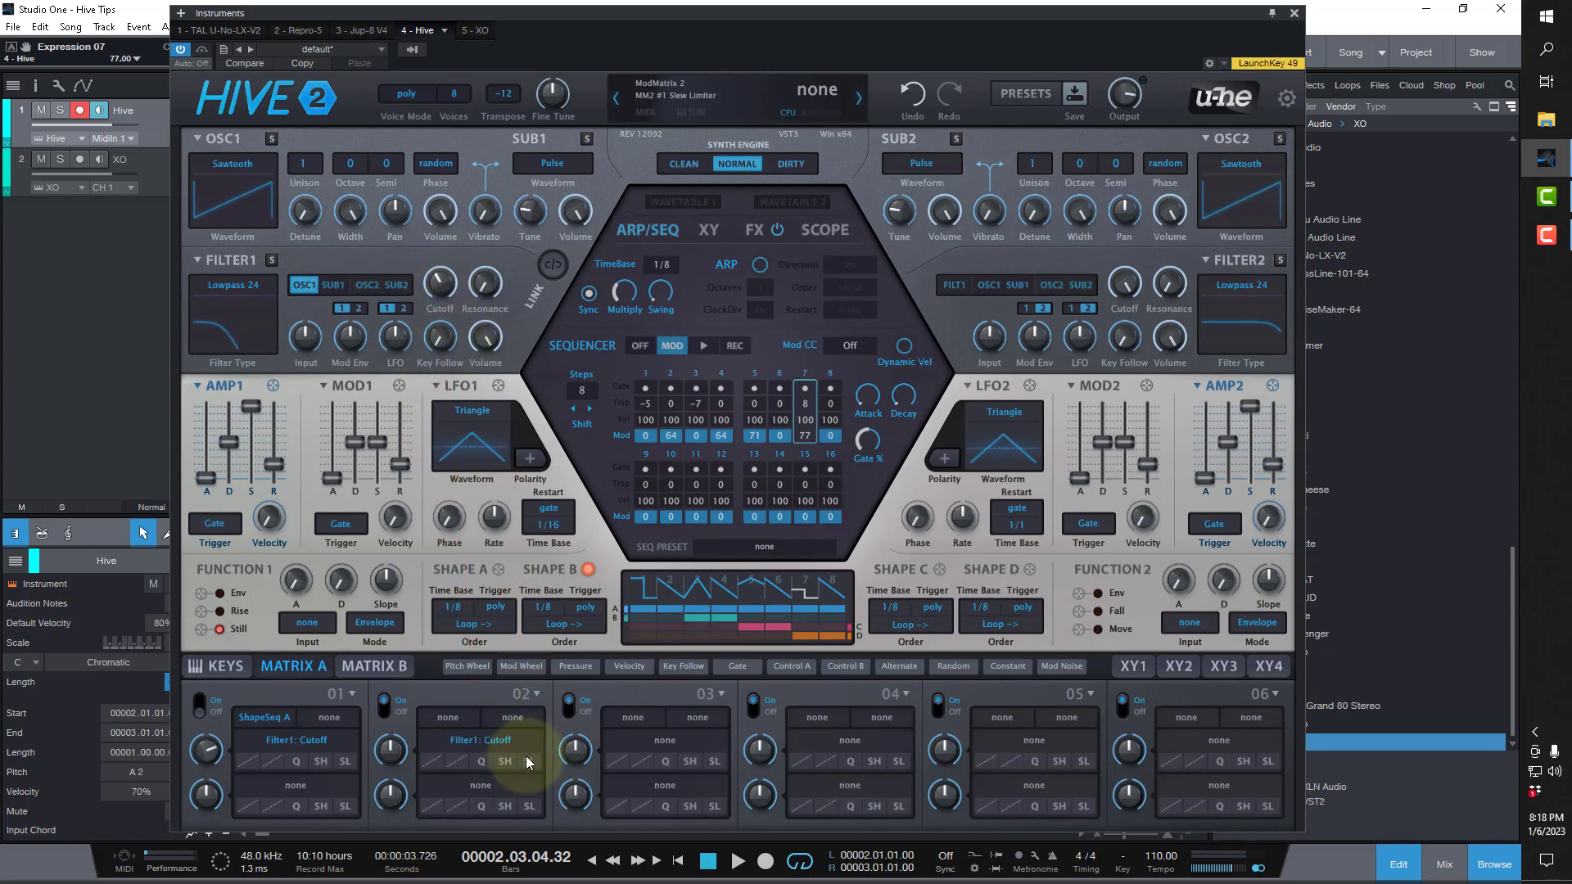
left_click(451, 718)
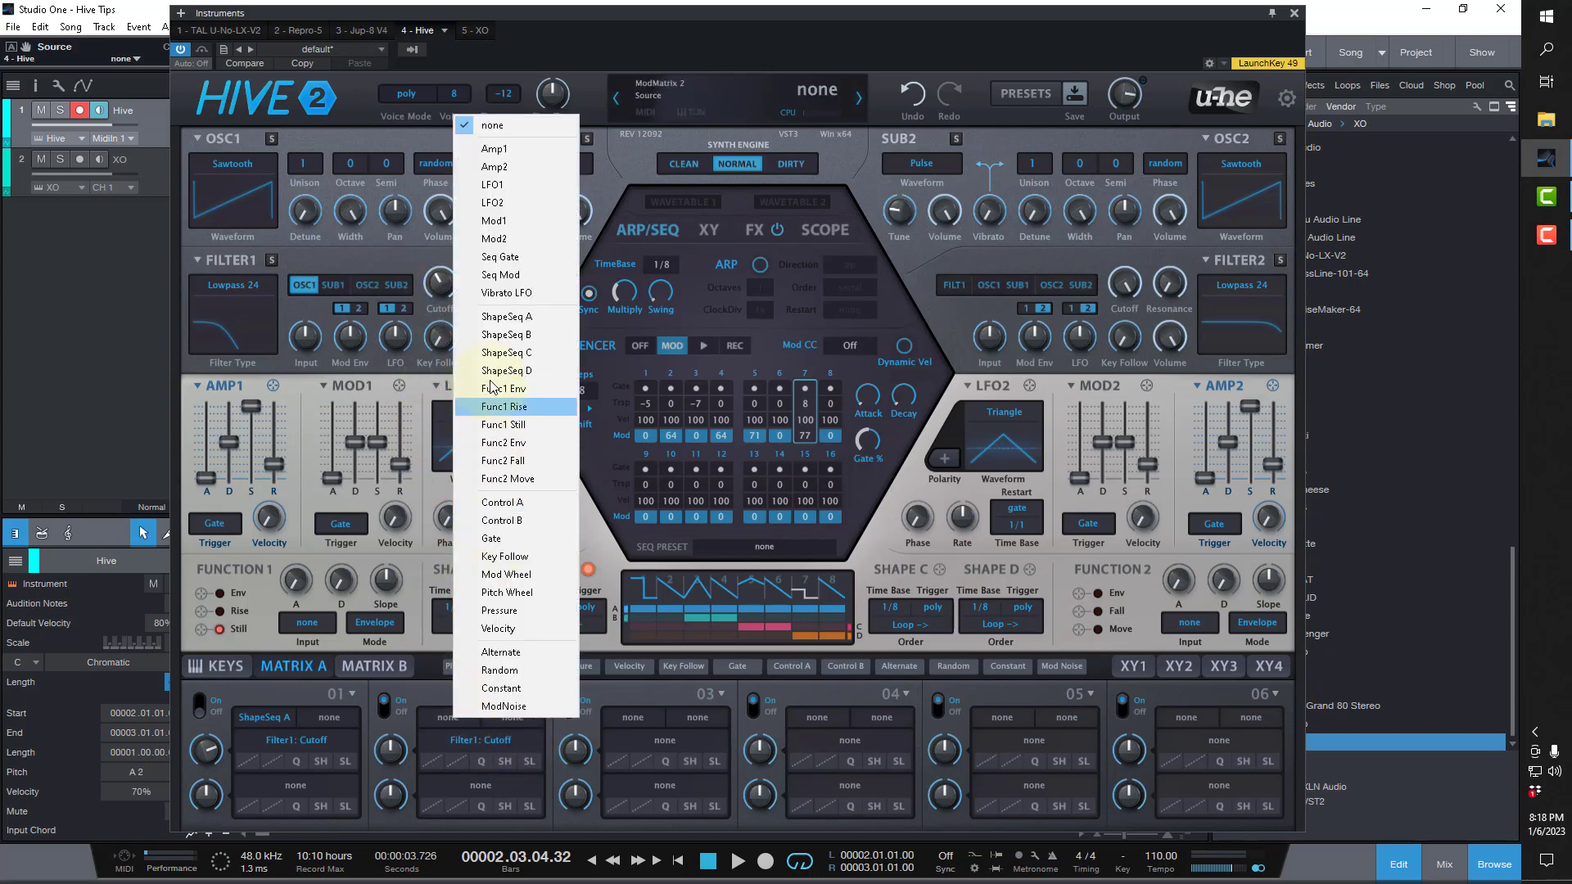
left_click(515, 276)
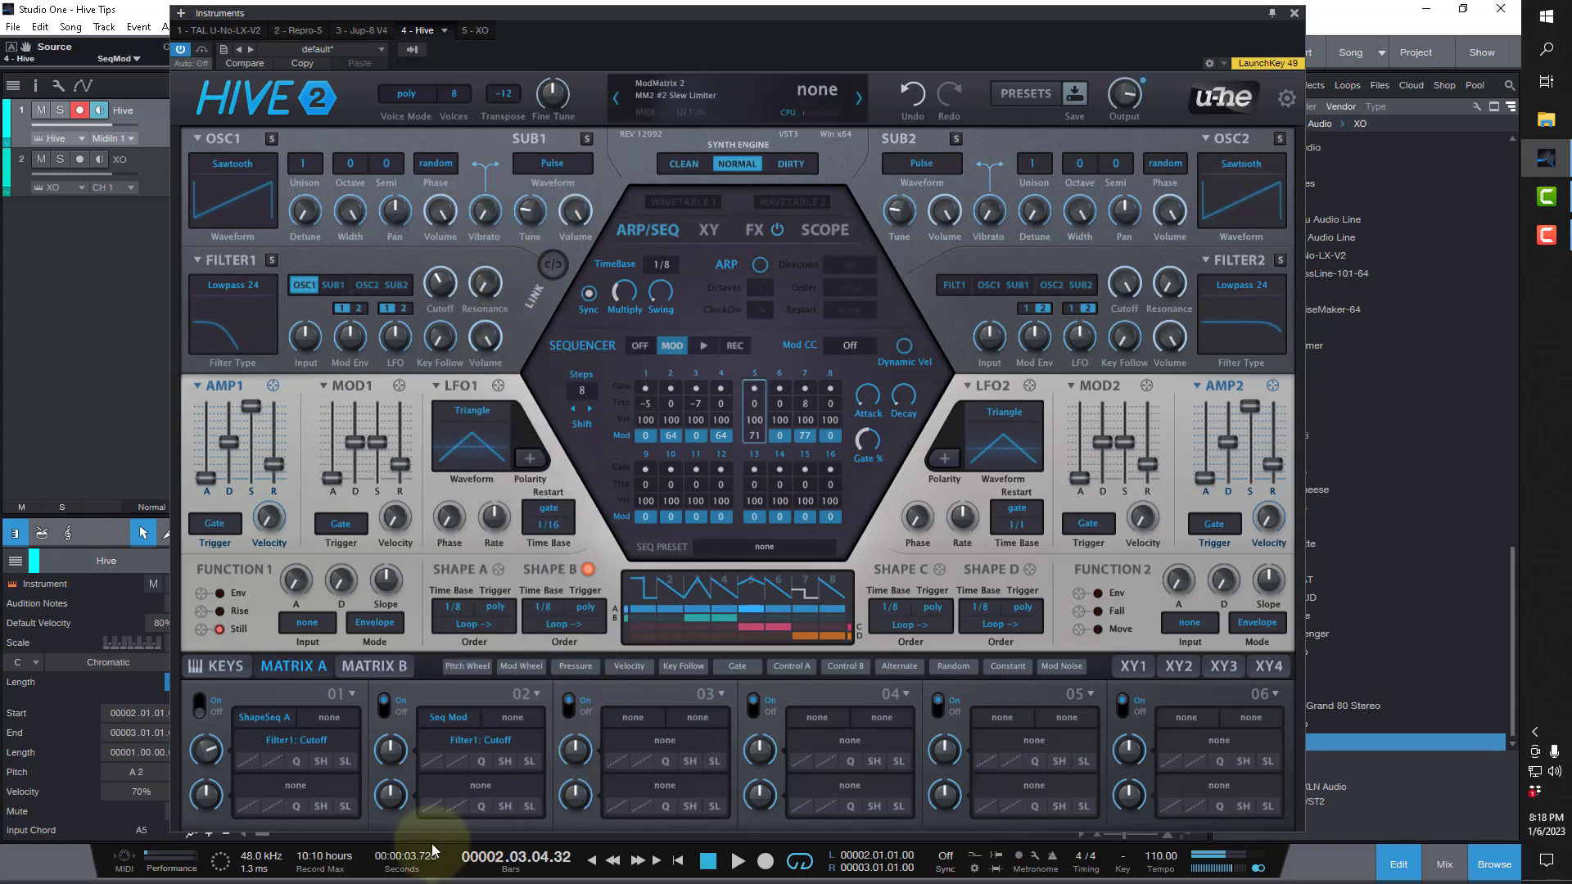
left_click_drag(395, 744, 393, 691)
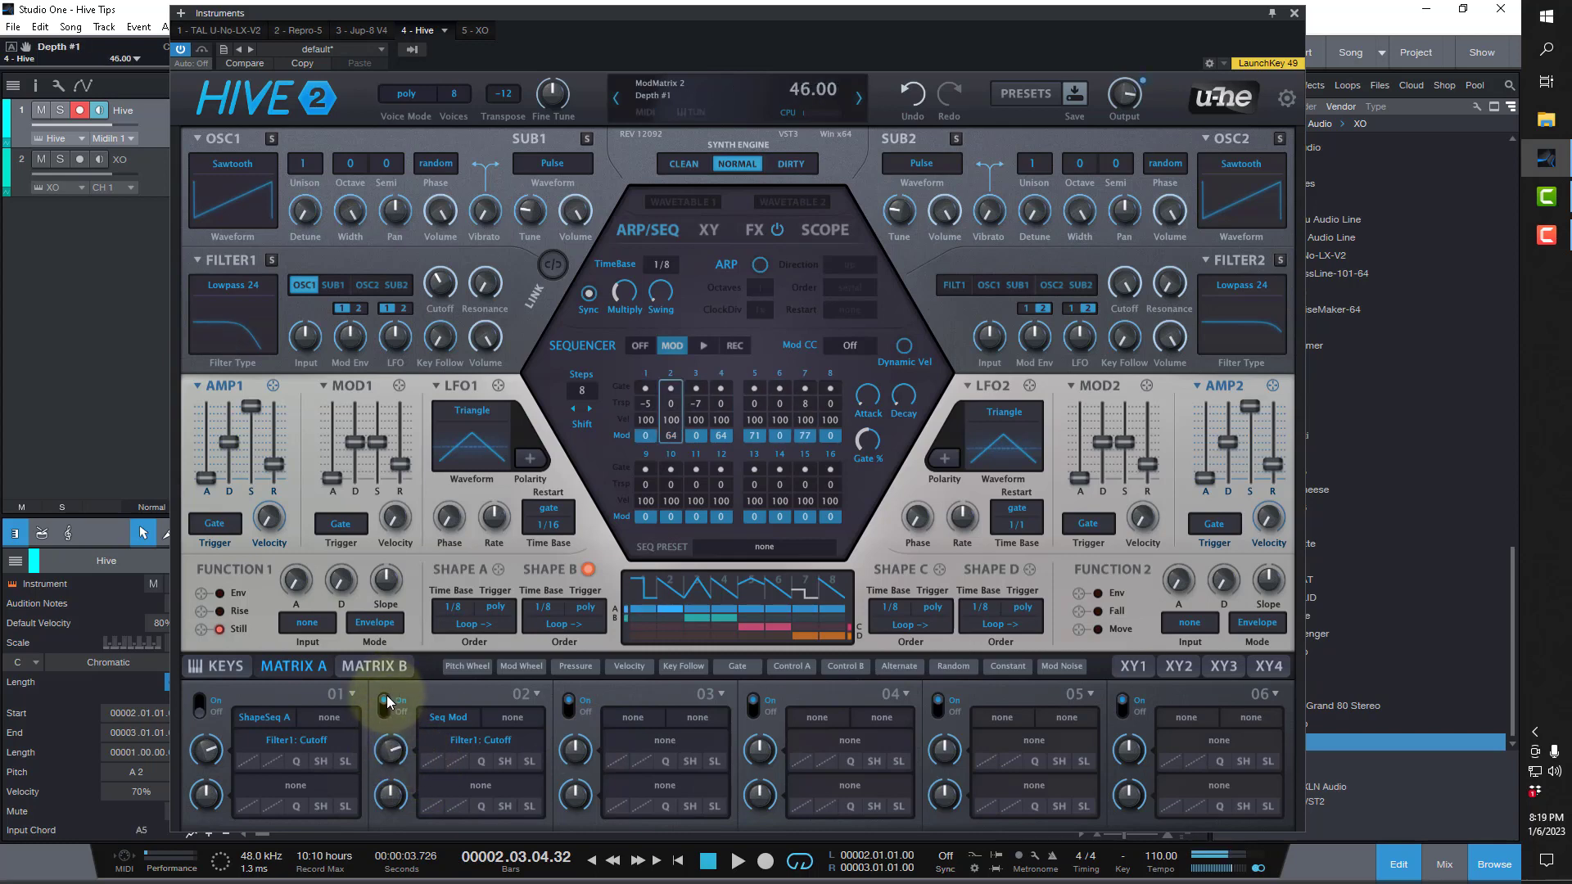
left_click_drag(391, 756, 393, 744)
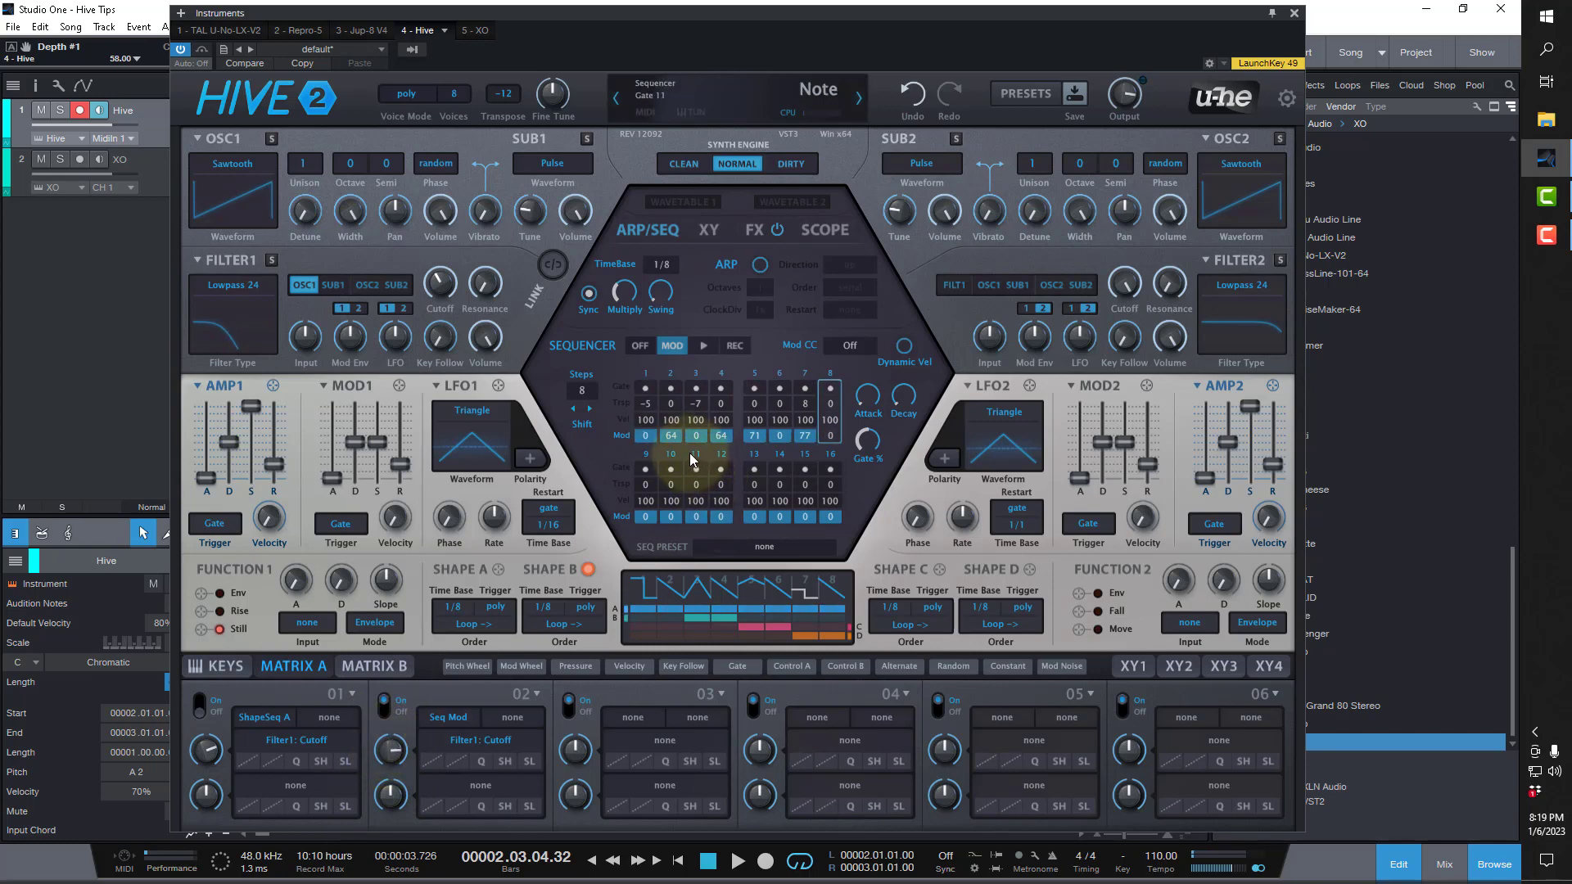
Try a 1/32 time base for the sequencer, and set it to 1/16.
left_click(662, 265)
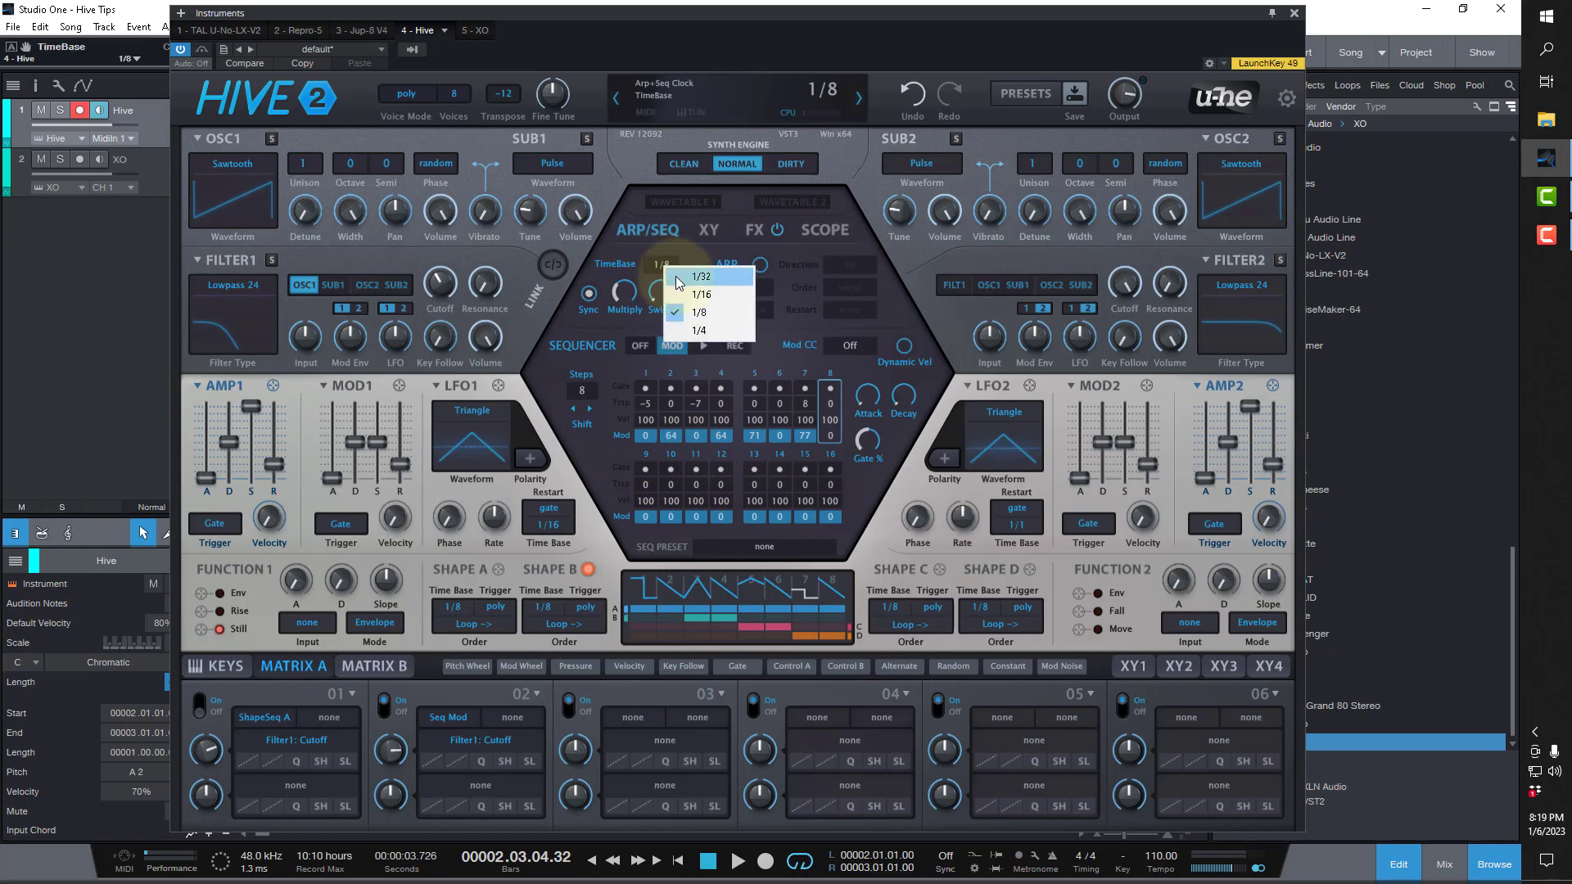
left_click(679, 279)
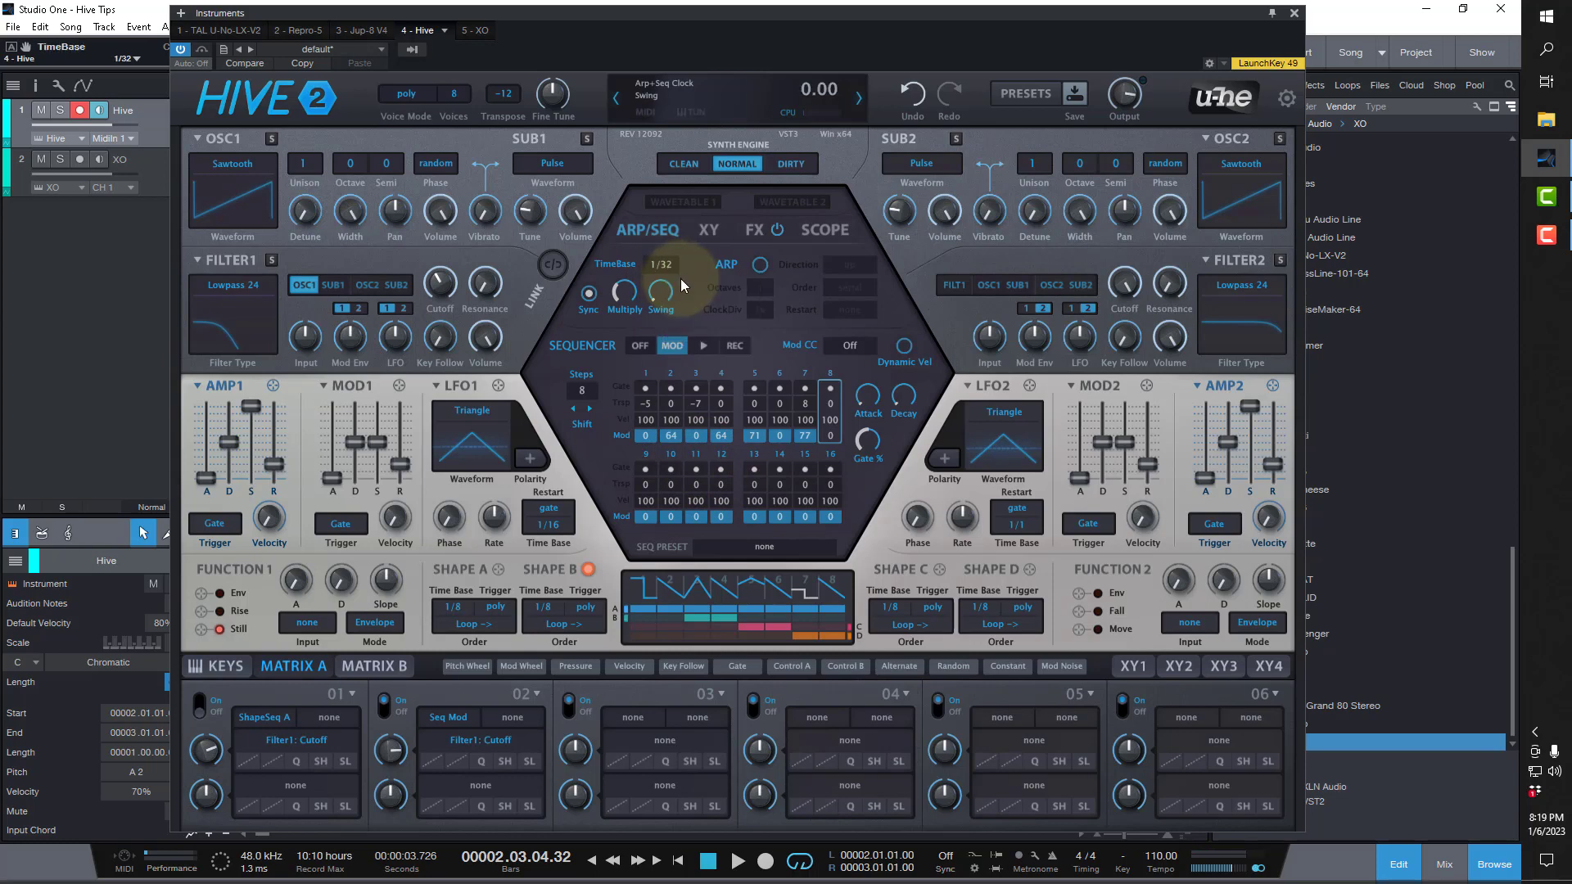
left_click(663, 268)
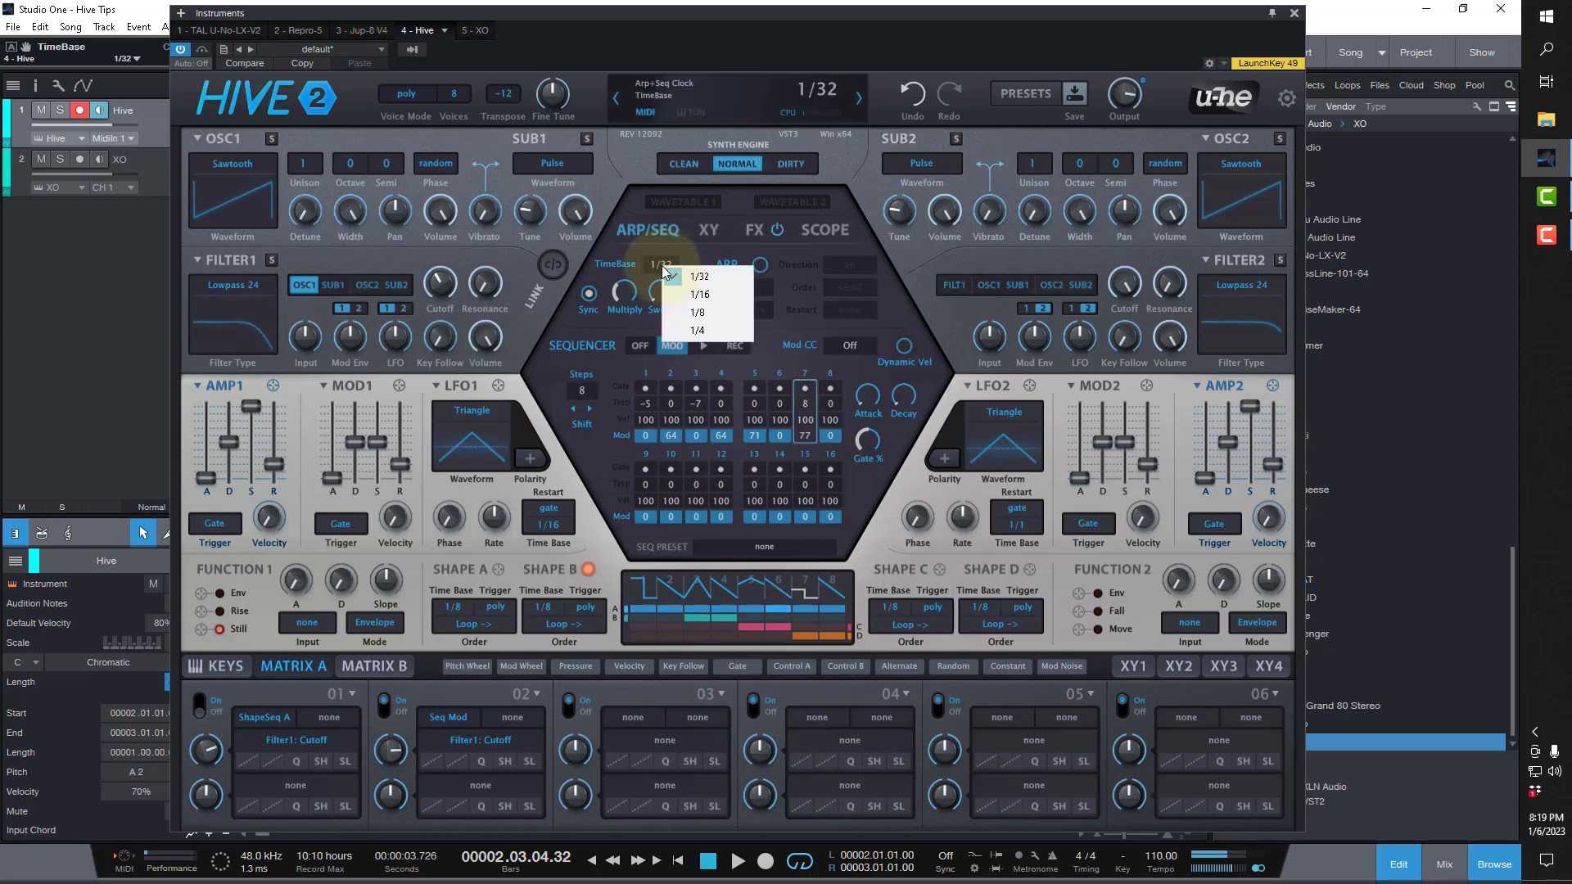
left_click(679, 293)
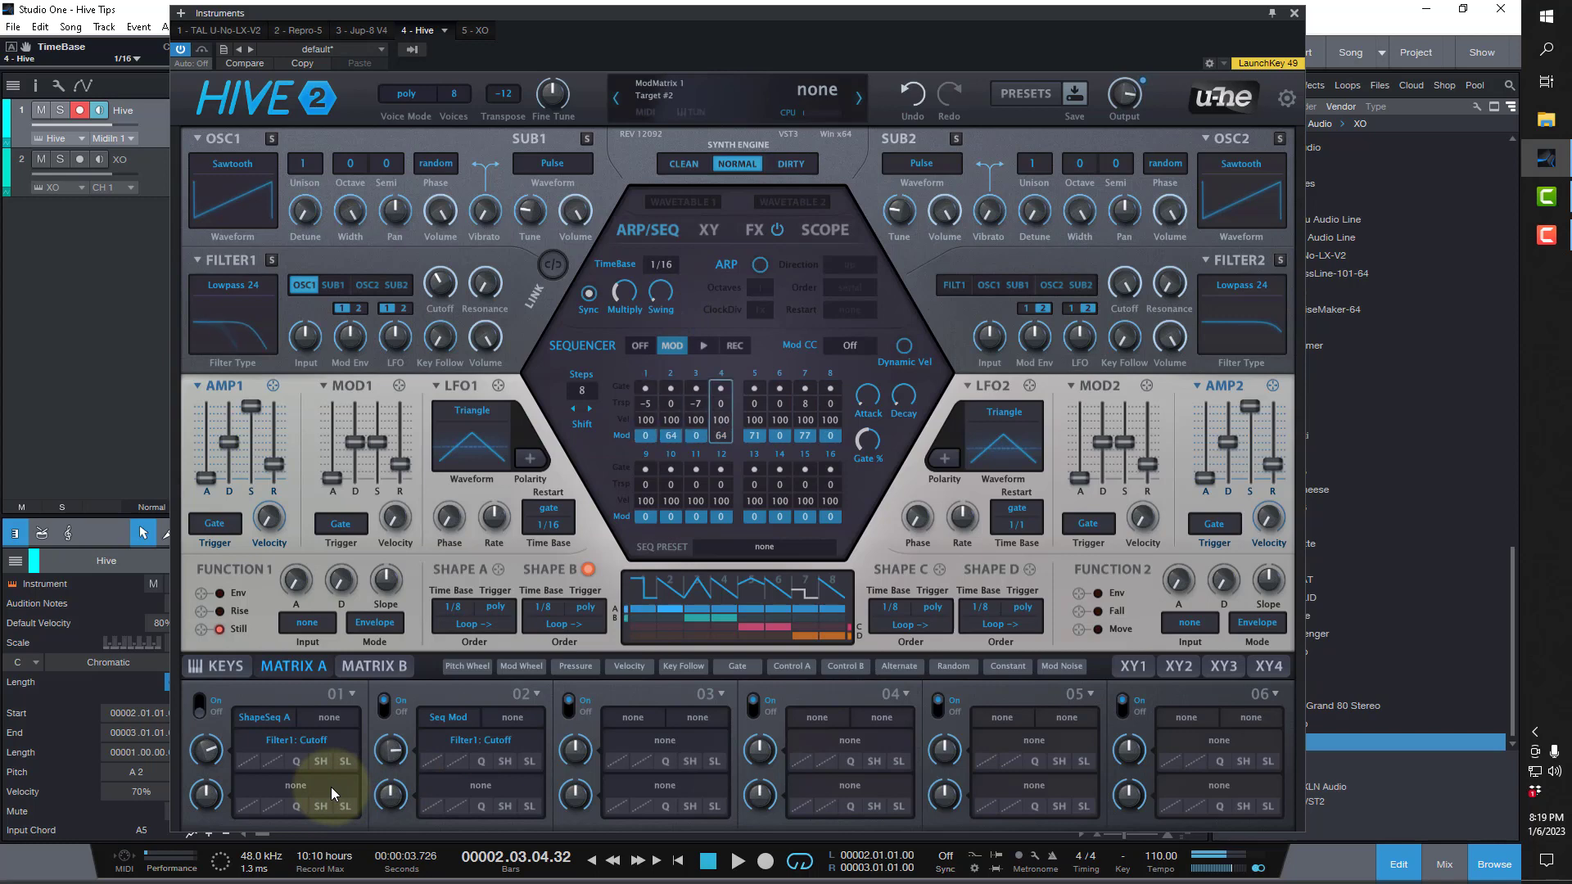
Audition the sequencer modulation with the song playing, and have modulation matrix slots 1 and 2 both switched on.
left_click(736, 861)
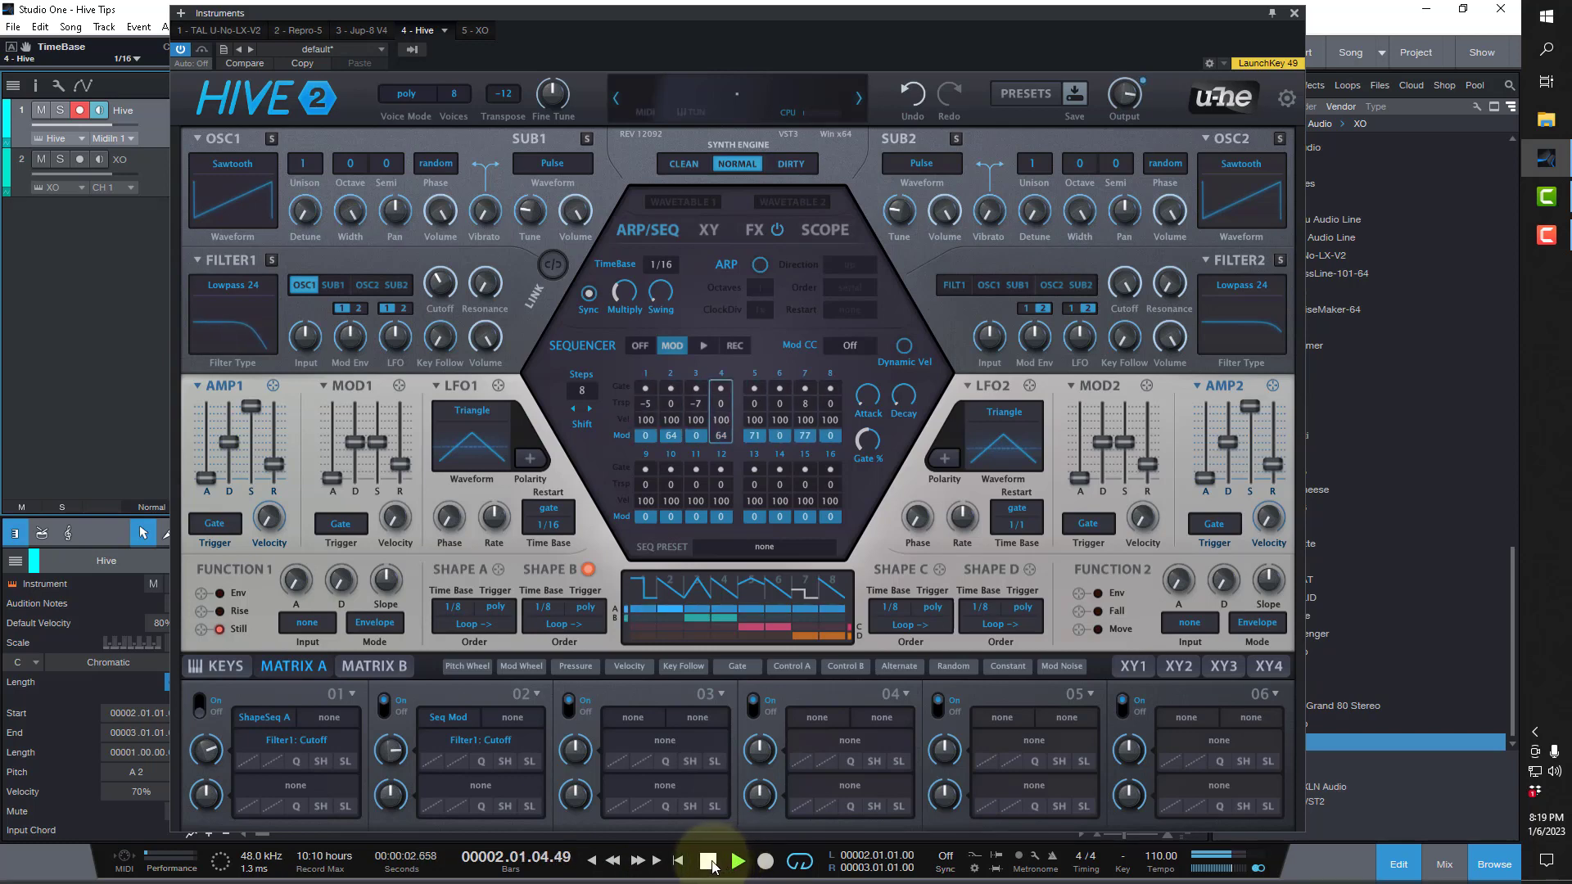
left_click(695, 860)
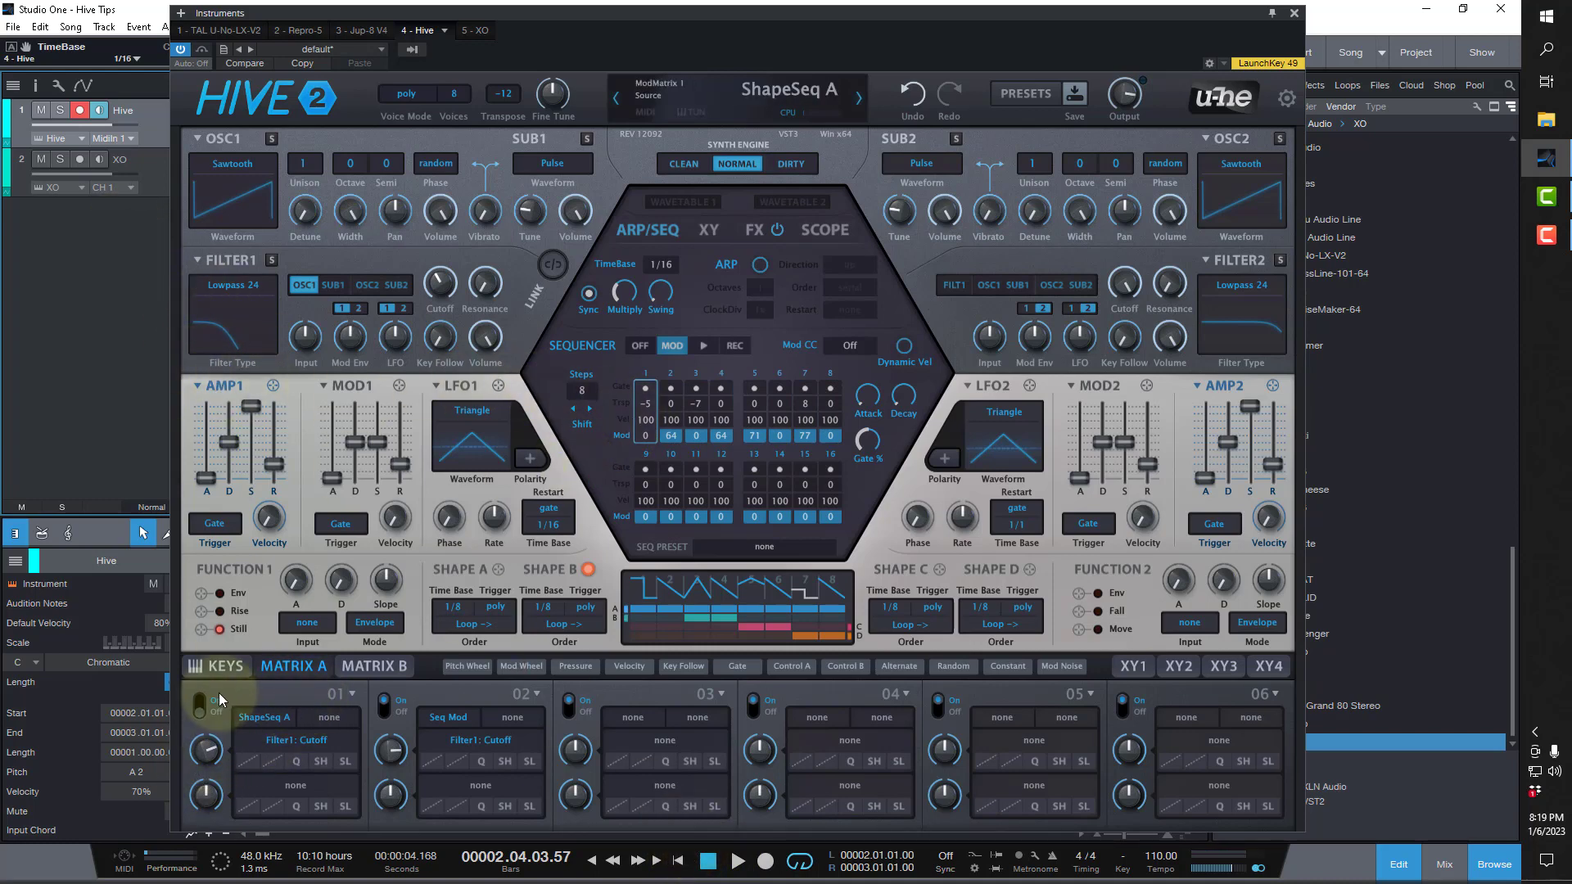
left_click(201, 705)
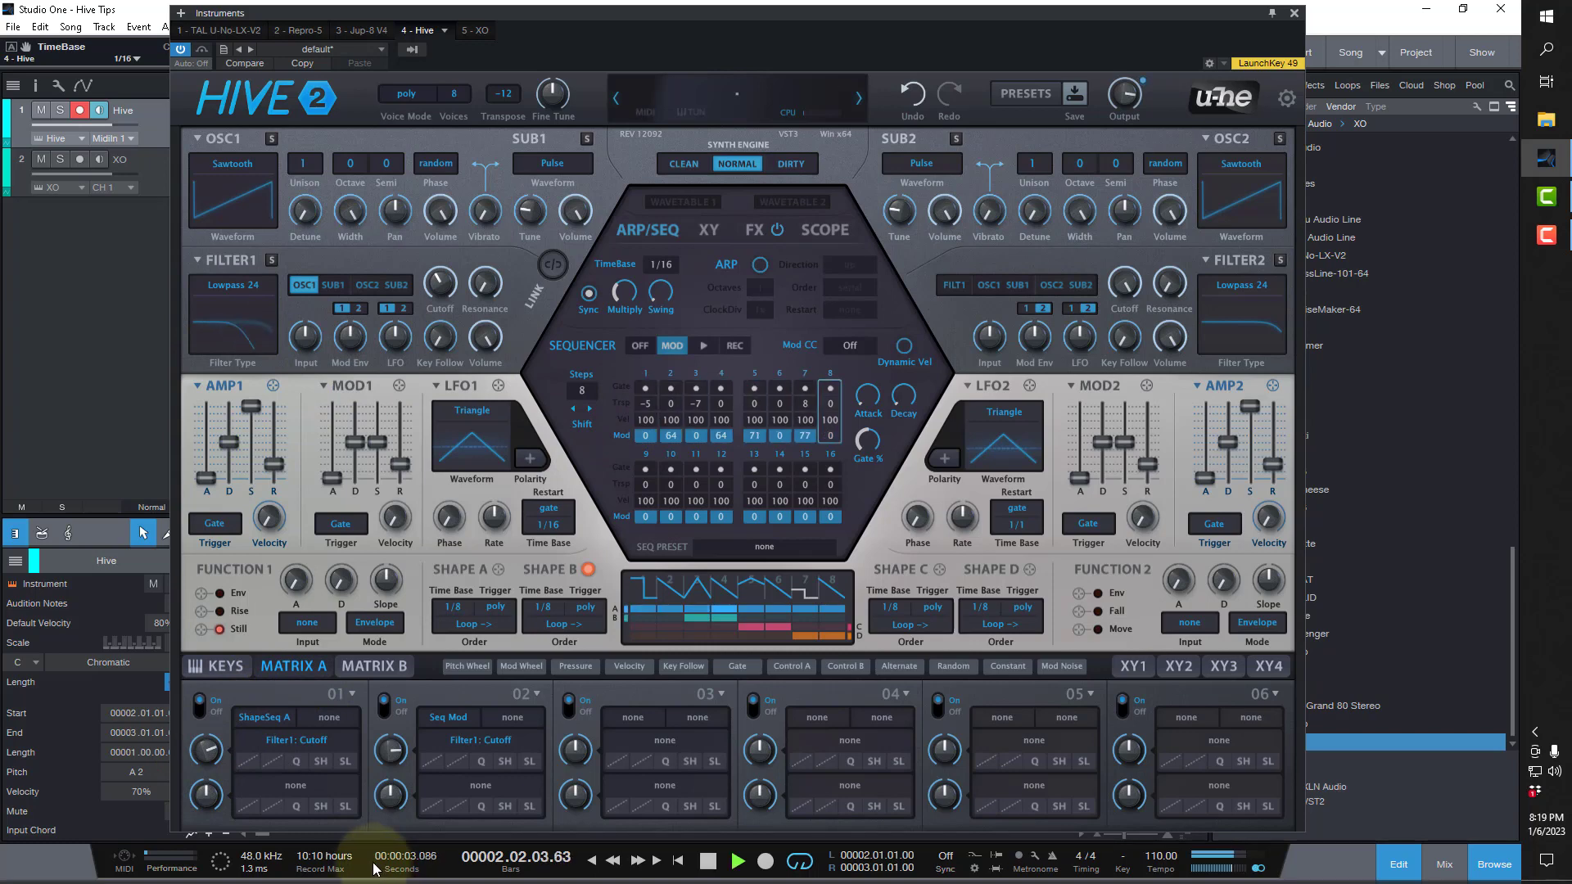
left_click(384, 705)
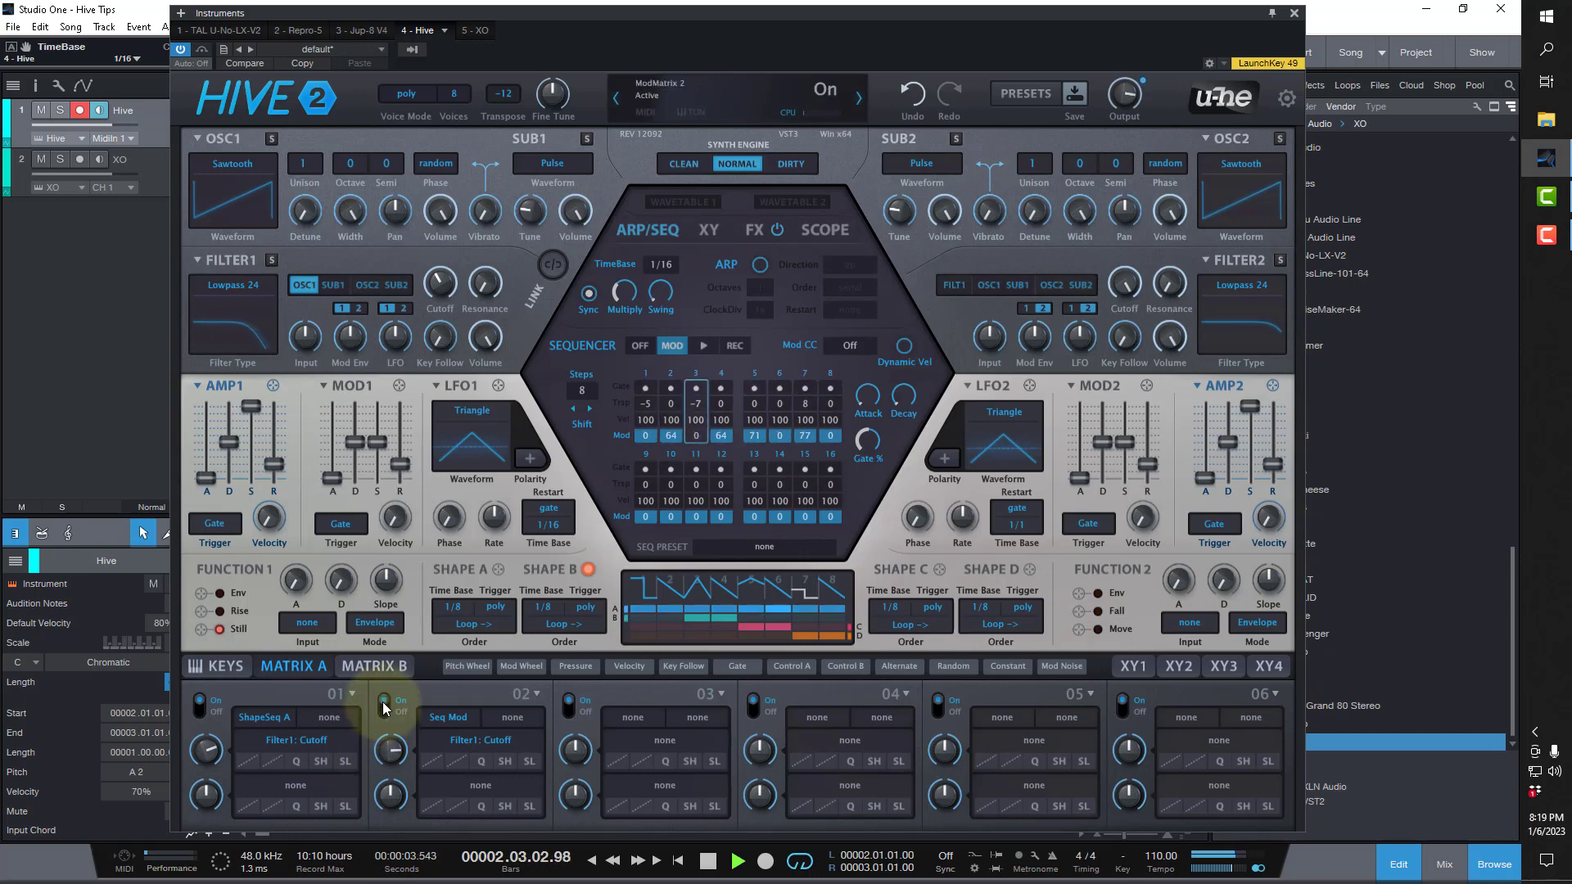
Switch off modulation matrix slot 1, stop playback, and route ShapeSeq A to Filter 1 resonance in slot 3.
left_click(199, 706)
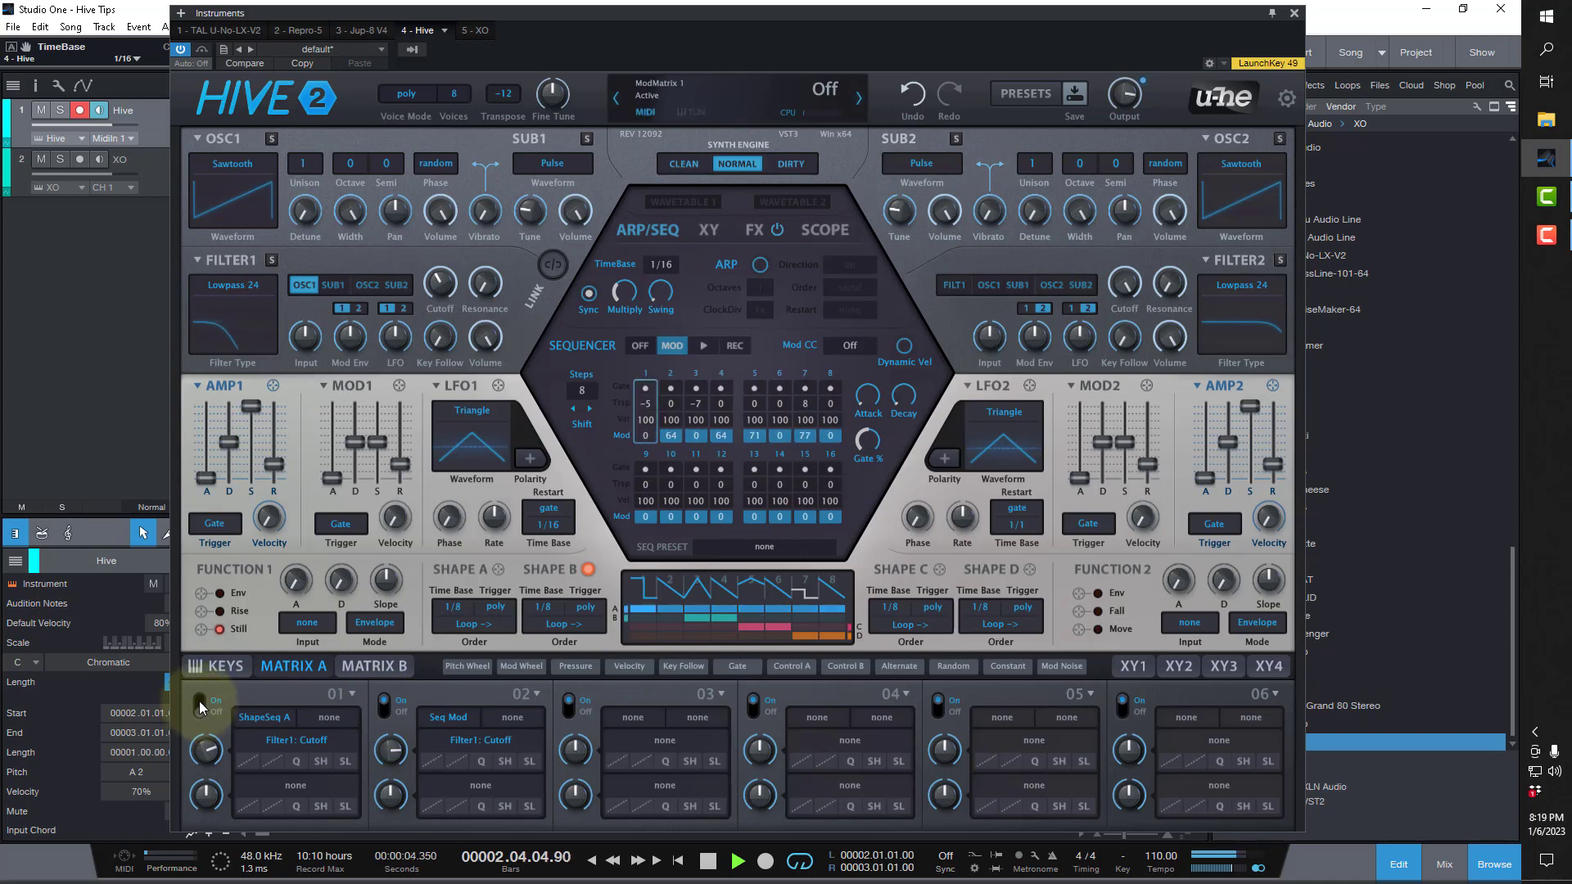
key("space")
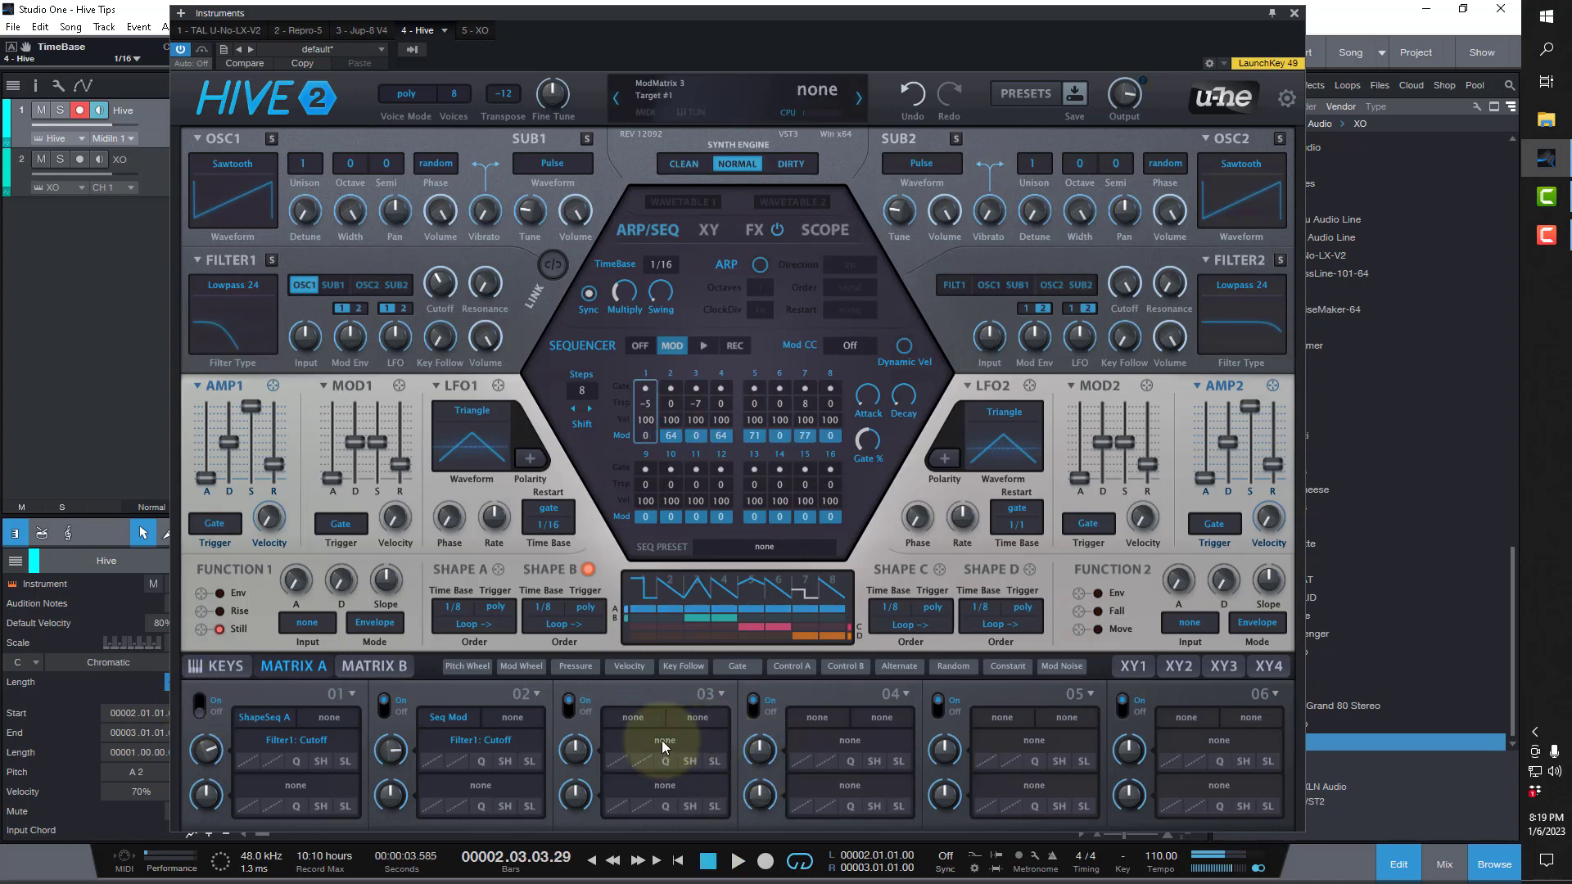
left_click_drag(664, 747, 484, 287)
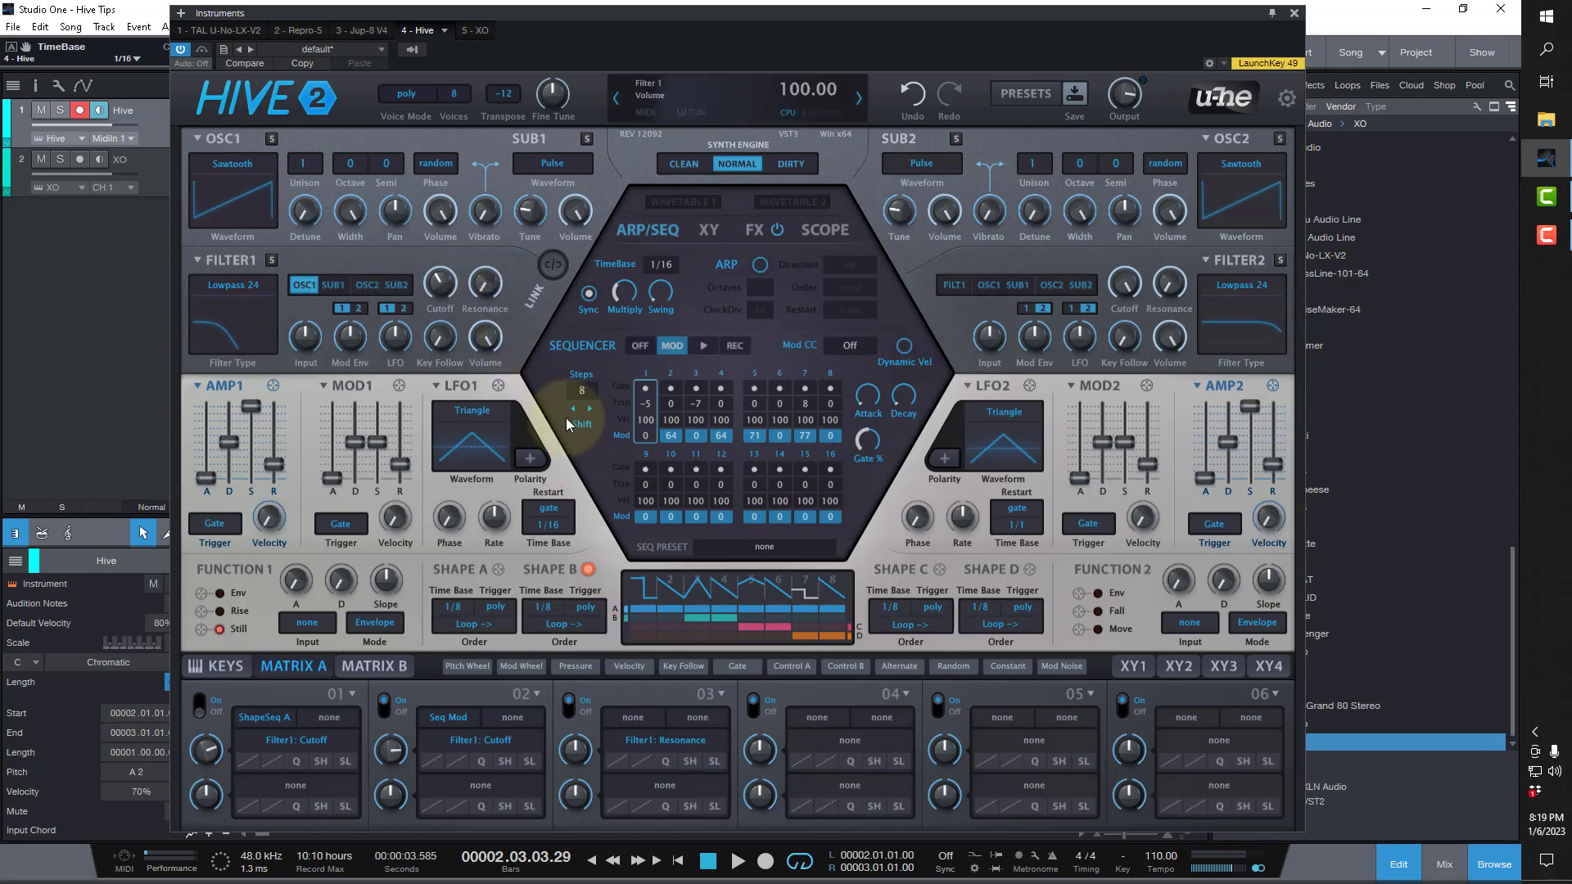
left_click(633, 718)
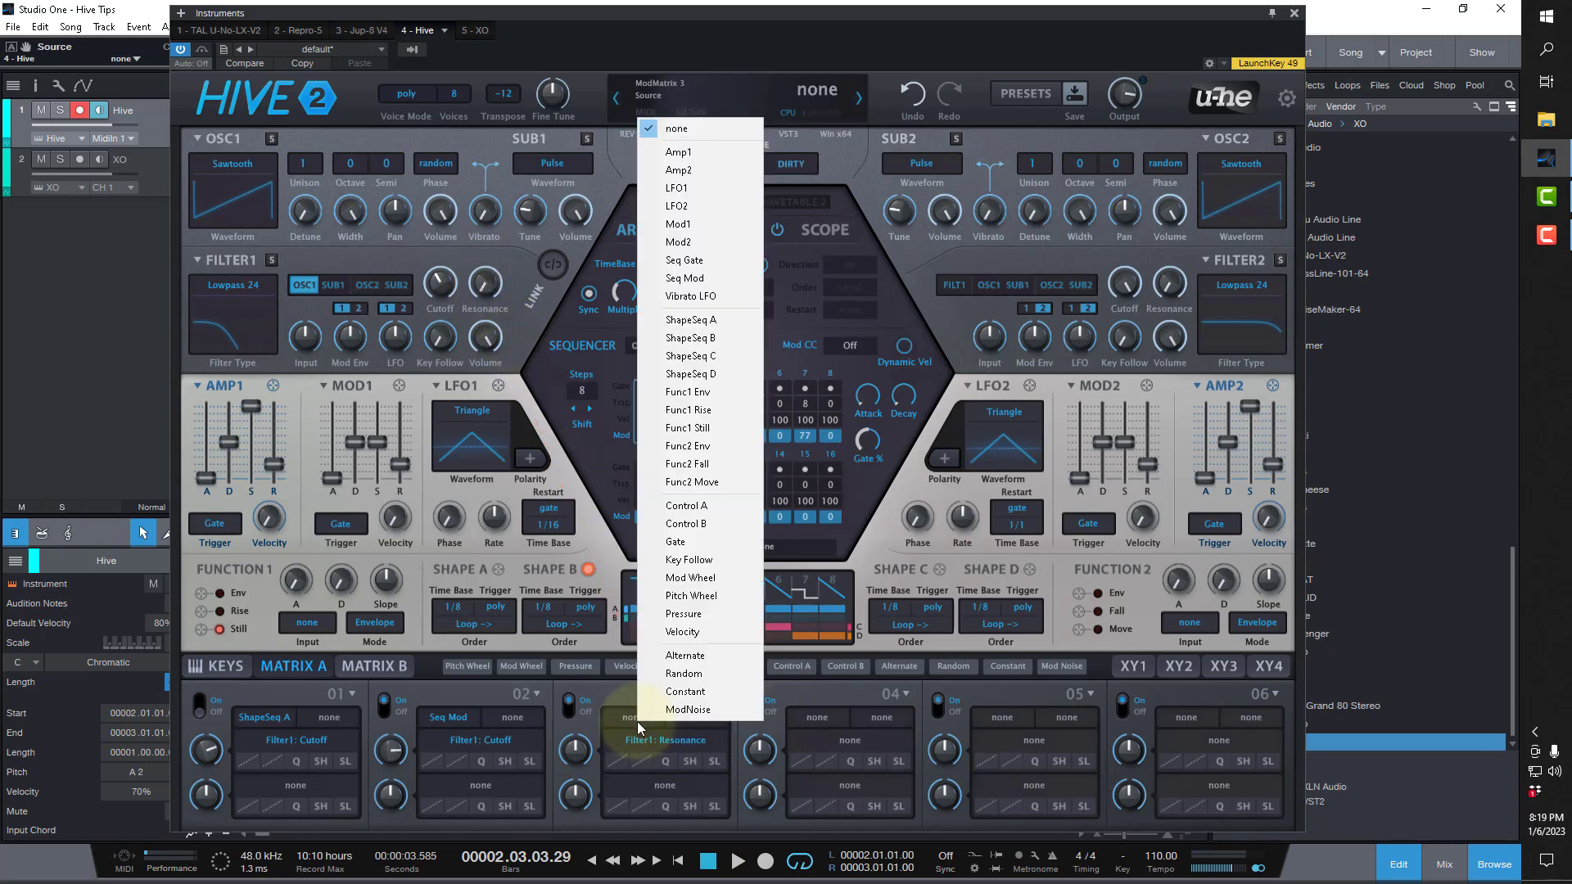
left_click(690, 321)
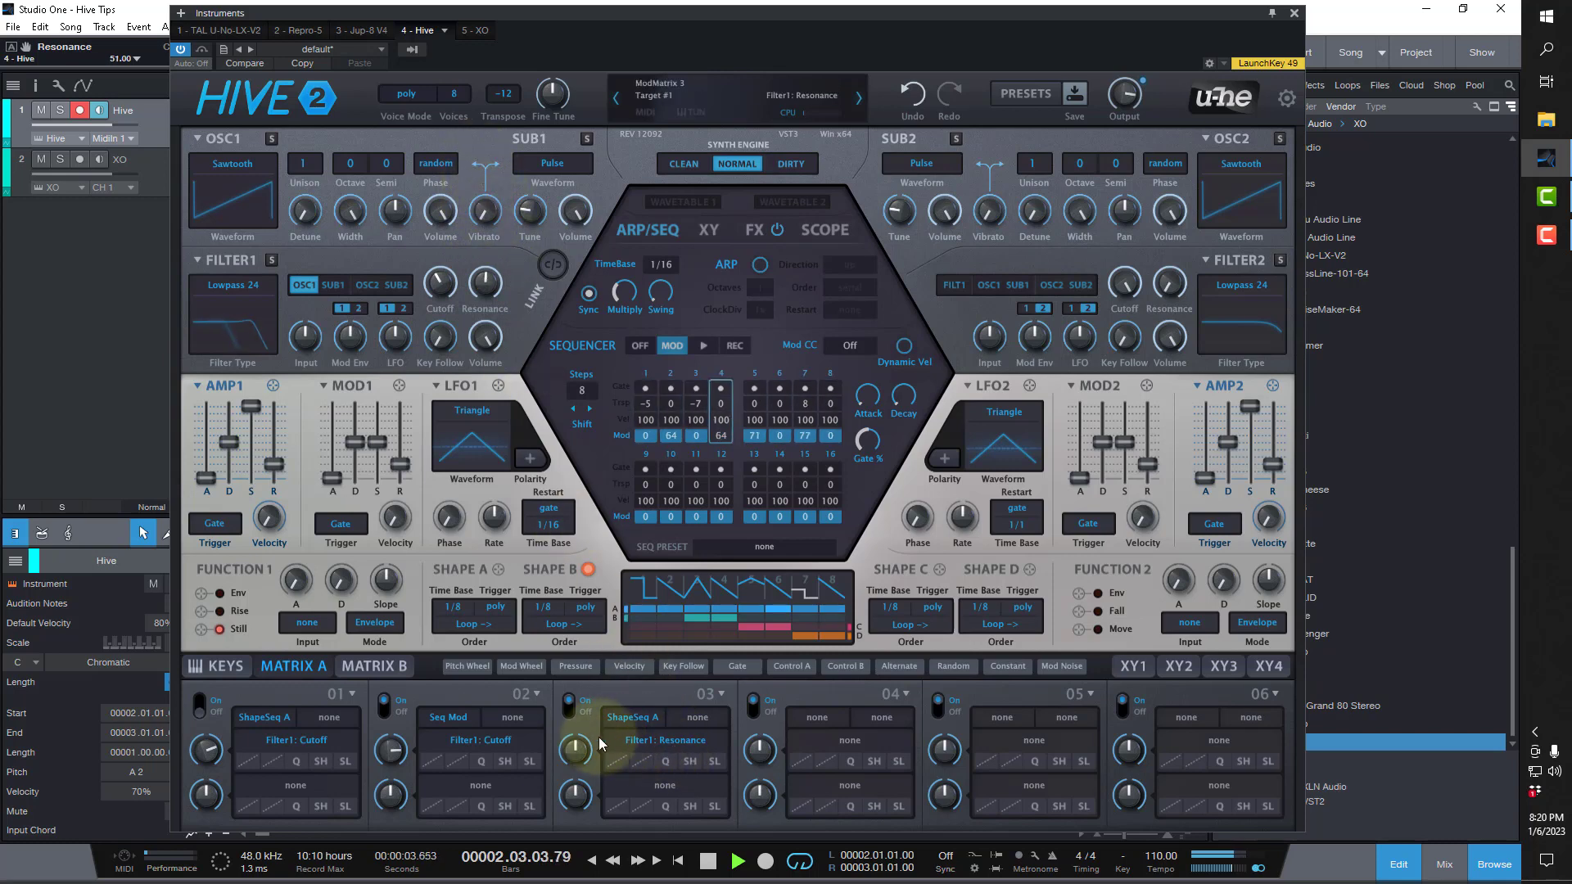
With the song playing, set slot 3's depth to 25 and Filter 1's resonance to 48, and have slot 1 switched on again.
left_click_drag(577, 747, 539, 715)
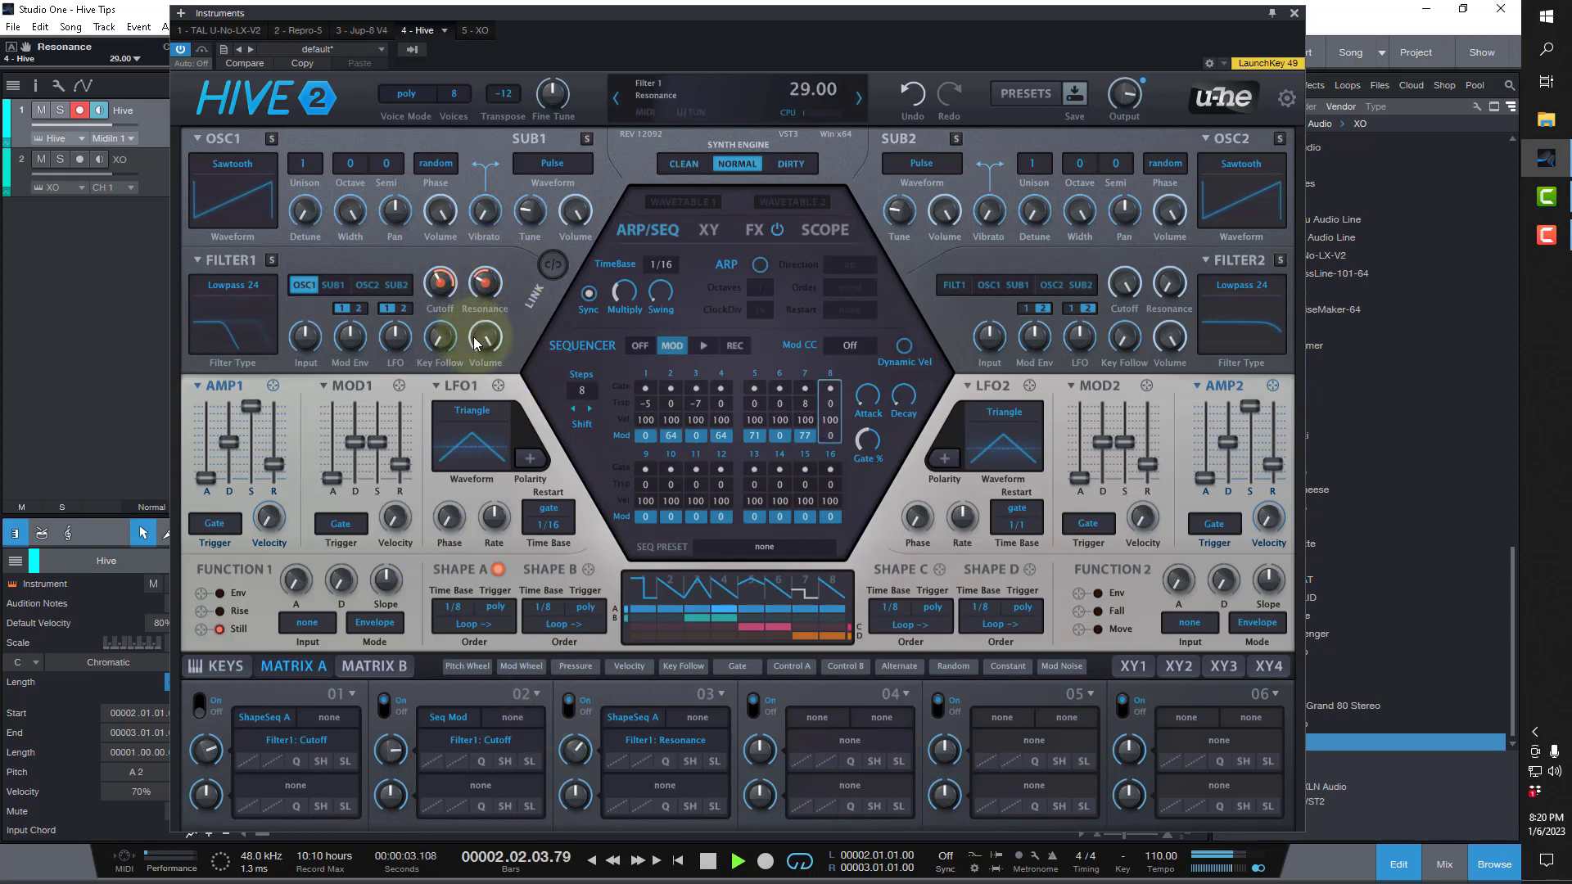
left_click_drag(474, 337, 484, 292)
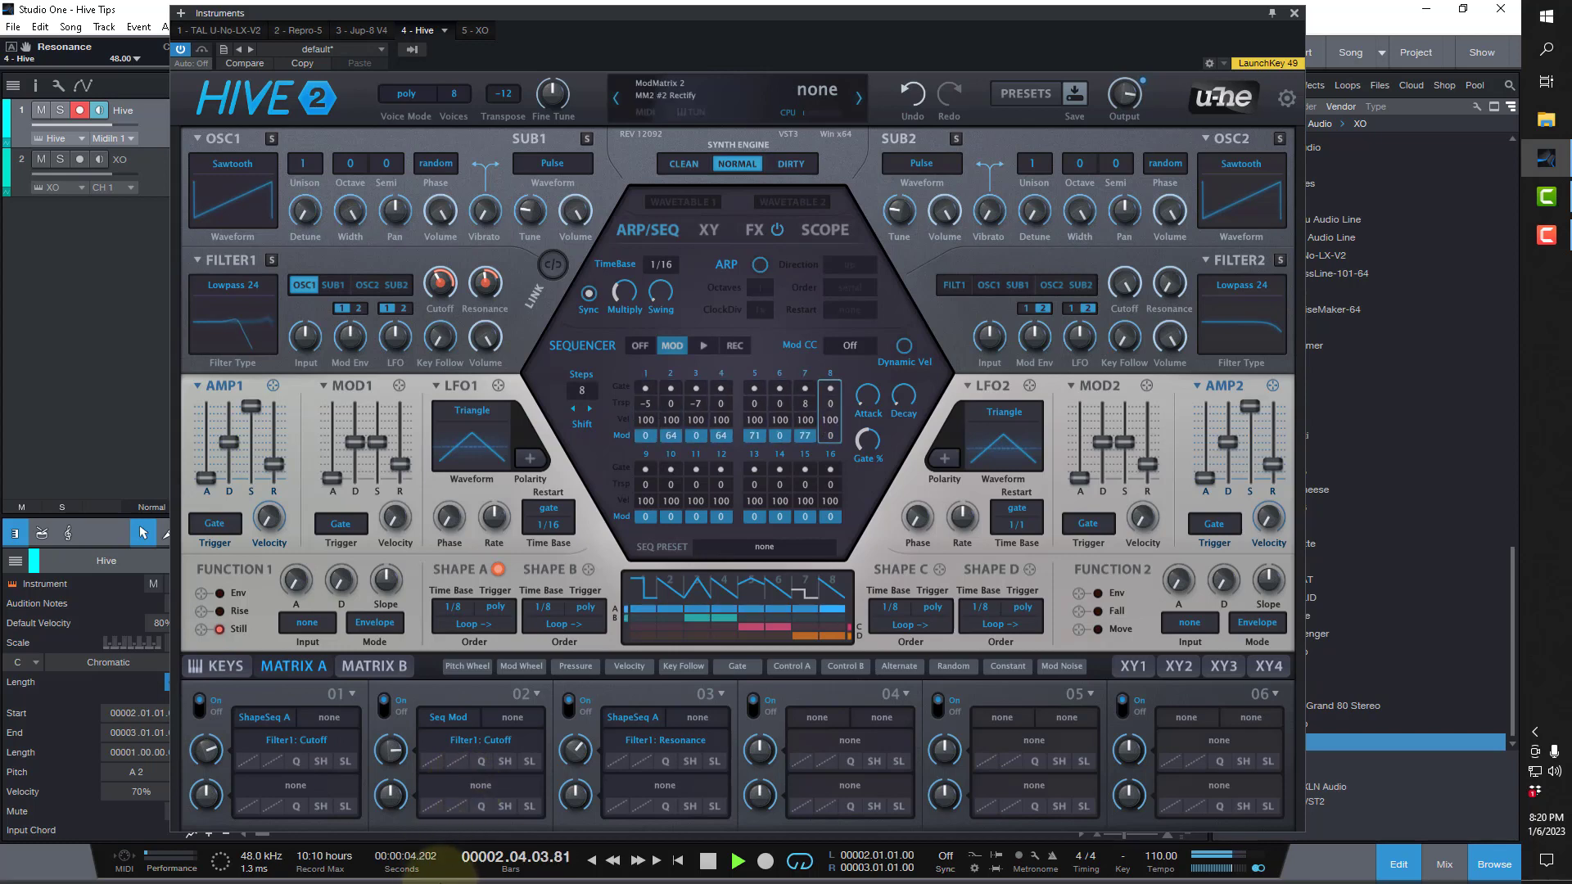
key("space")
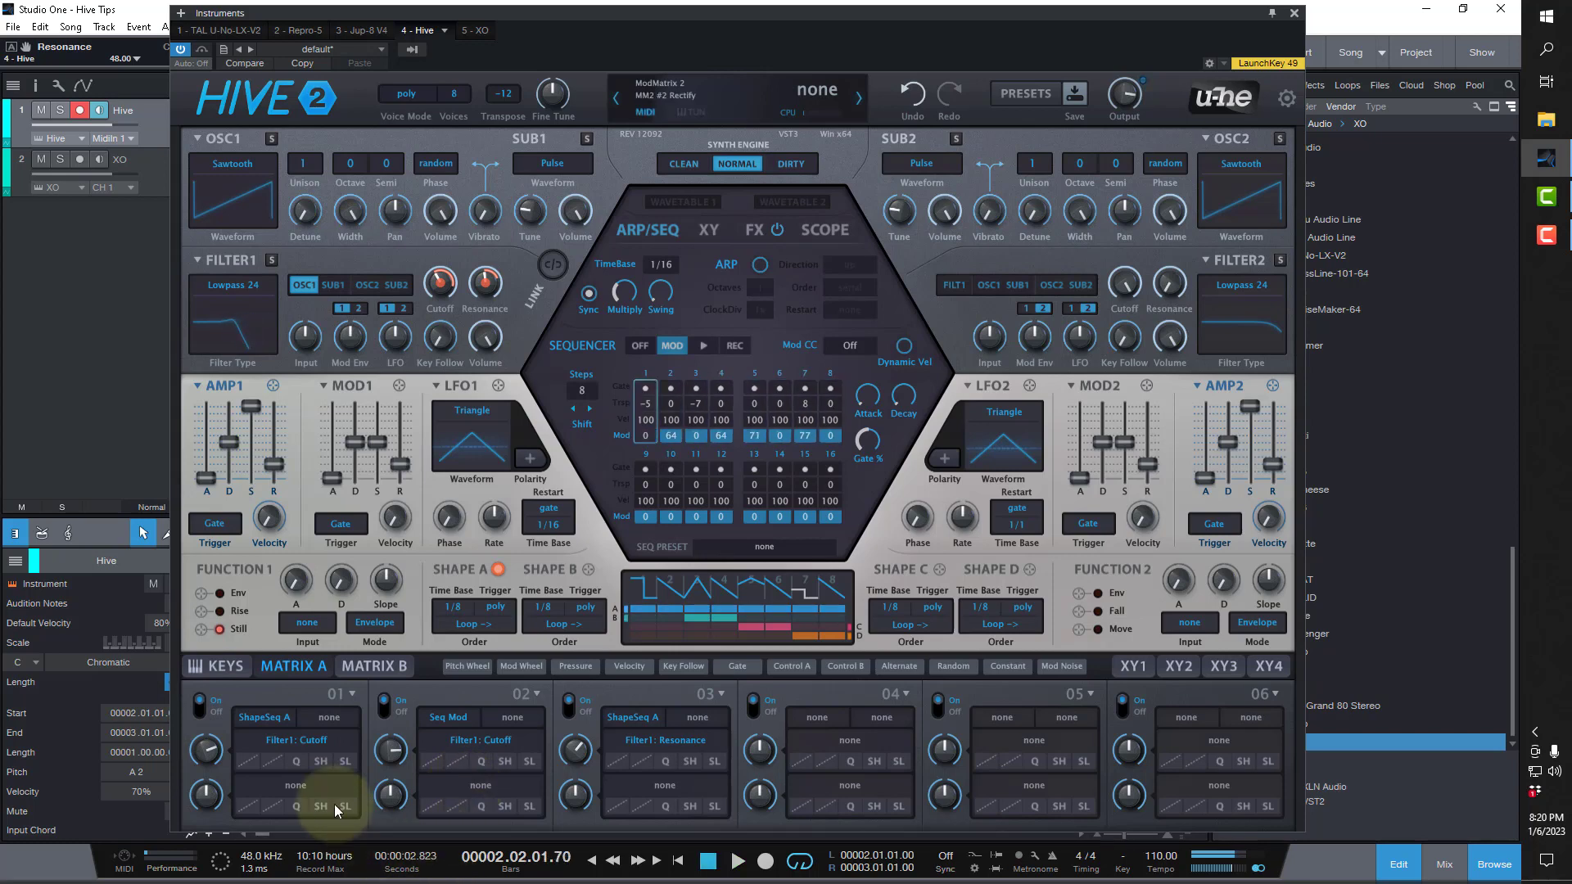
Change modulation matrix slot 1's source to ShapeSeq B, set its depth to 12 during playback, and stop the song.
left_click(281, 717)
left_click(344, 340)
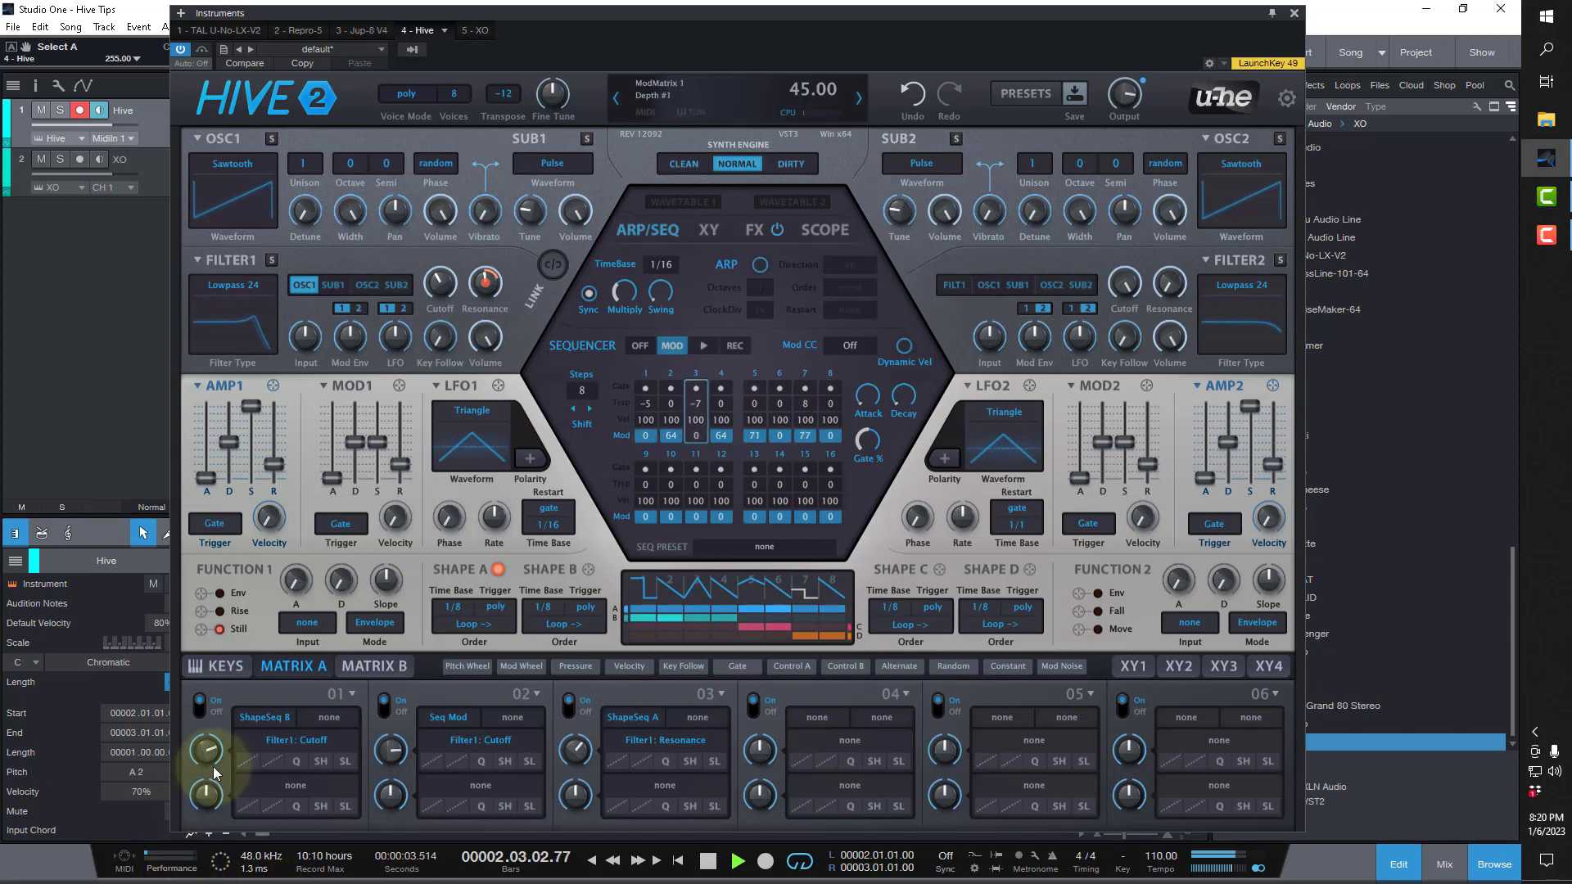
mouse_move(215, 773)
left_mouse_down()
mouse_move(200, 876)
mouse_move(209, 778)
mouse_move(213, 794)
left_mouse_up()
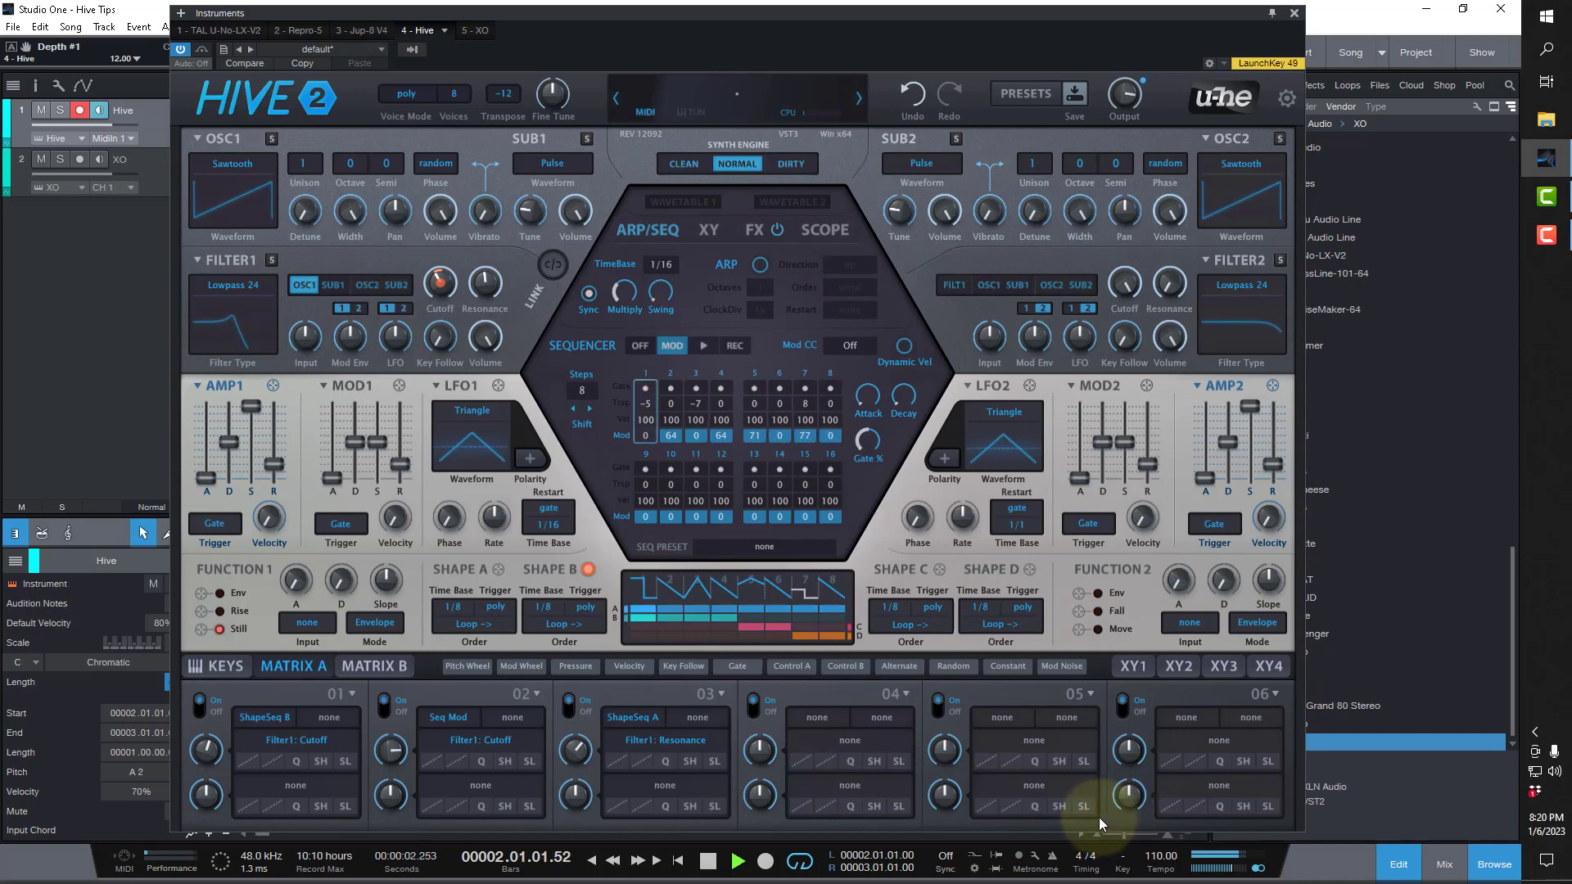
left_click(706, 864)
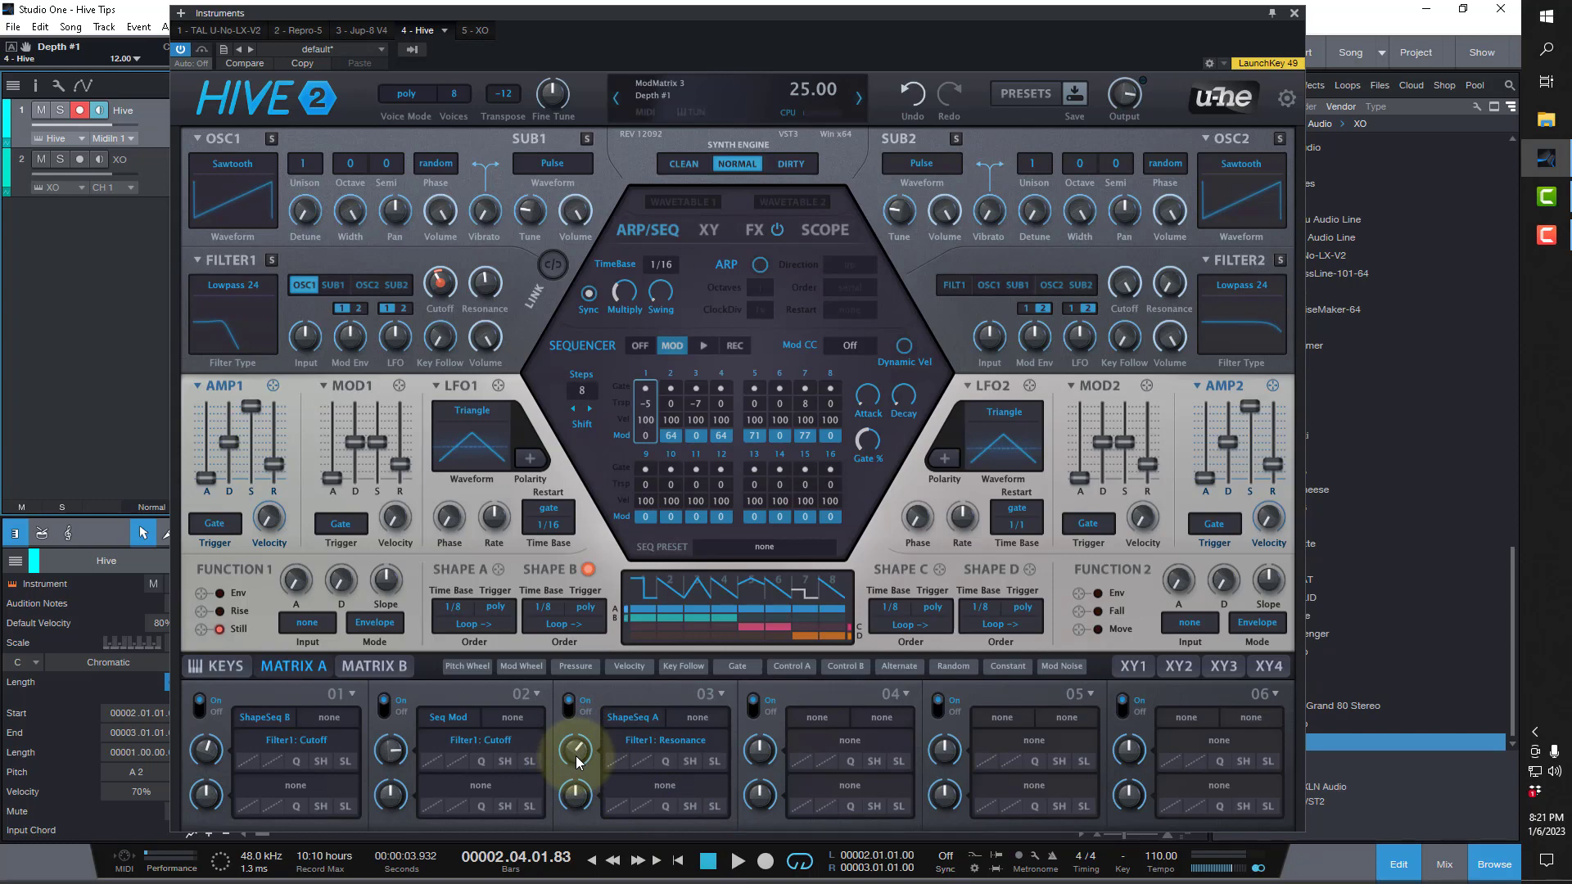
Leave only modulation matrix slot 2 of the first three slots active, and move its depth to 0, down to -100 and back to 0.
left_click(386, 710)
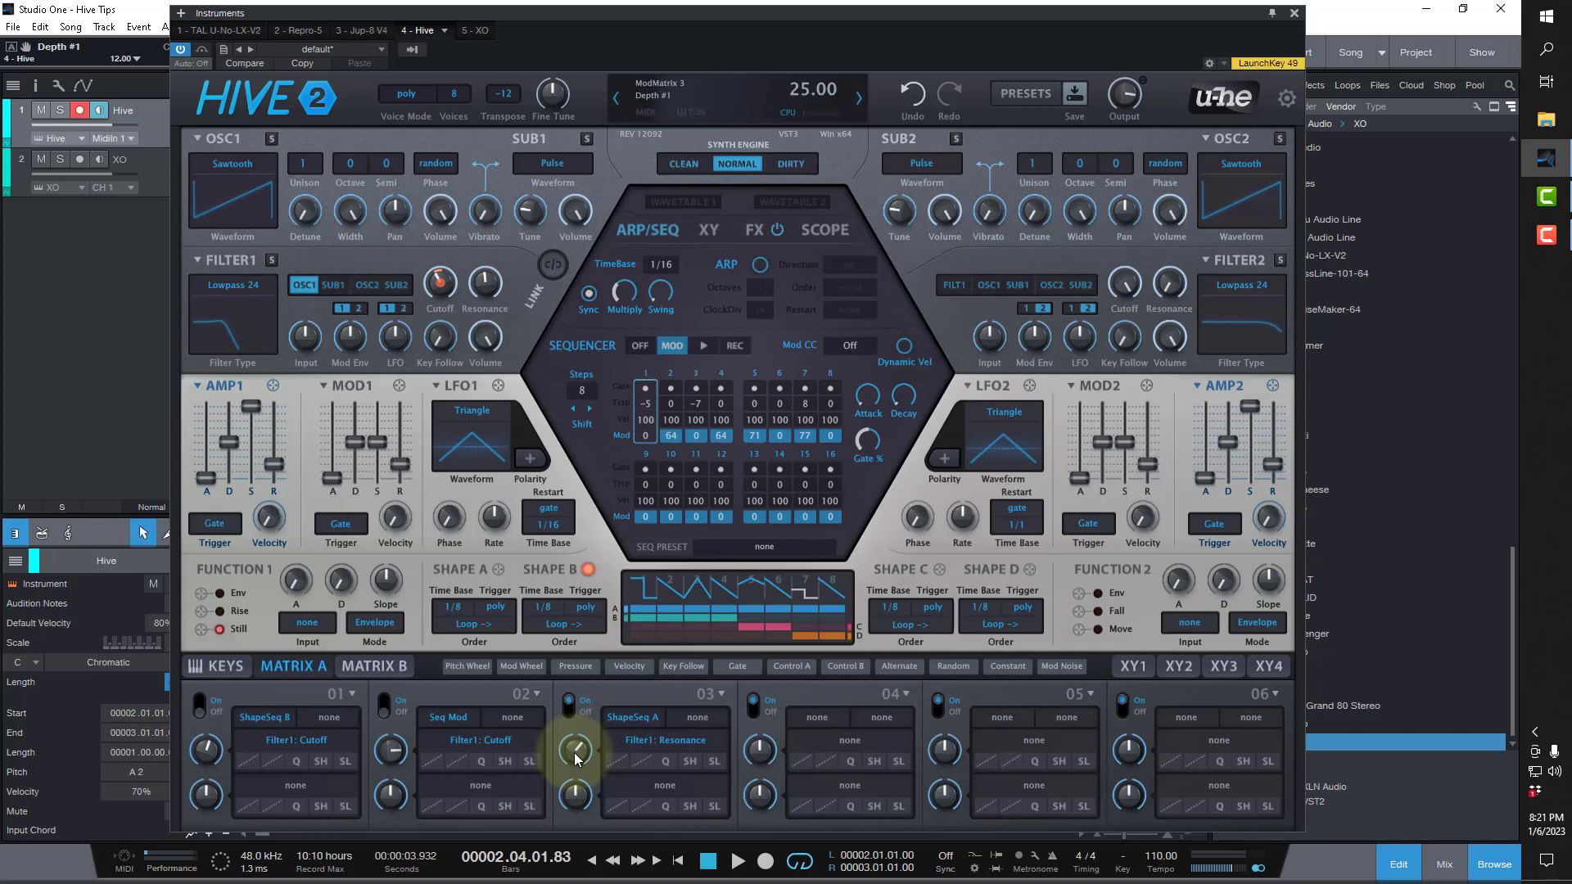
left_click(385, 705)
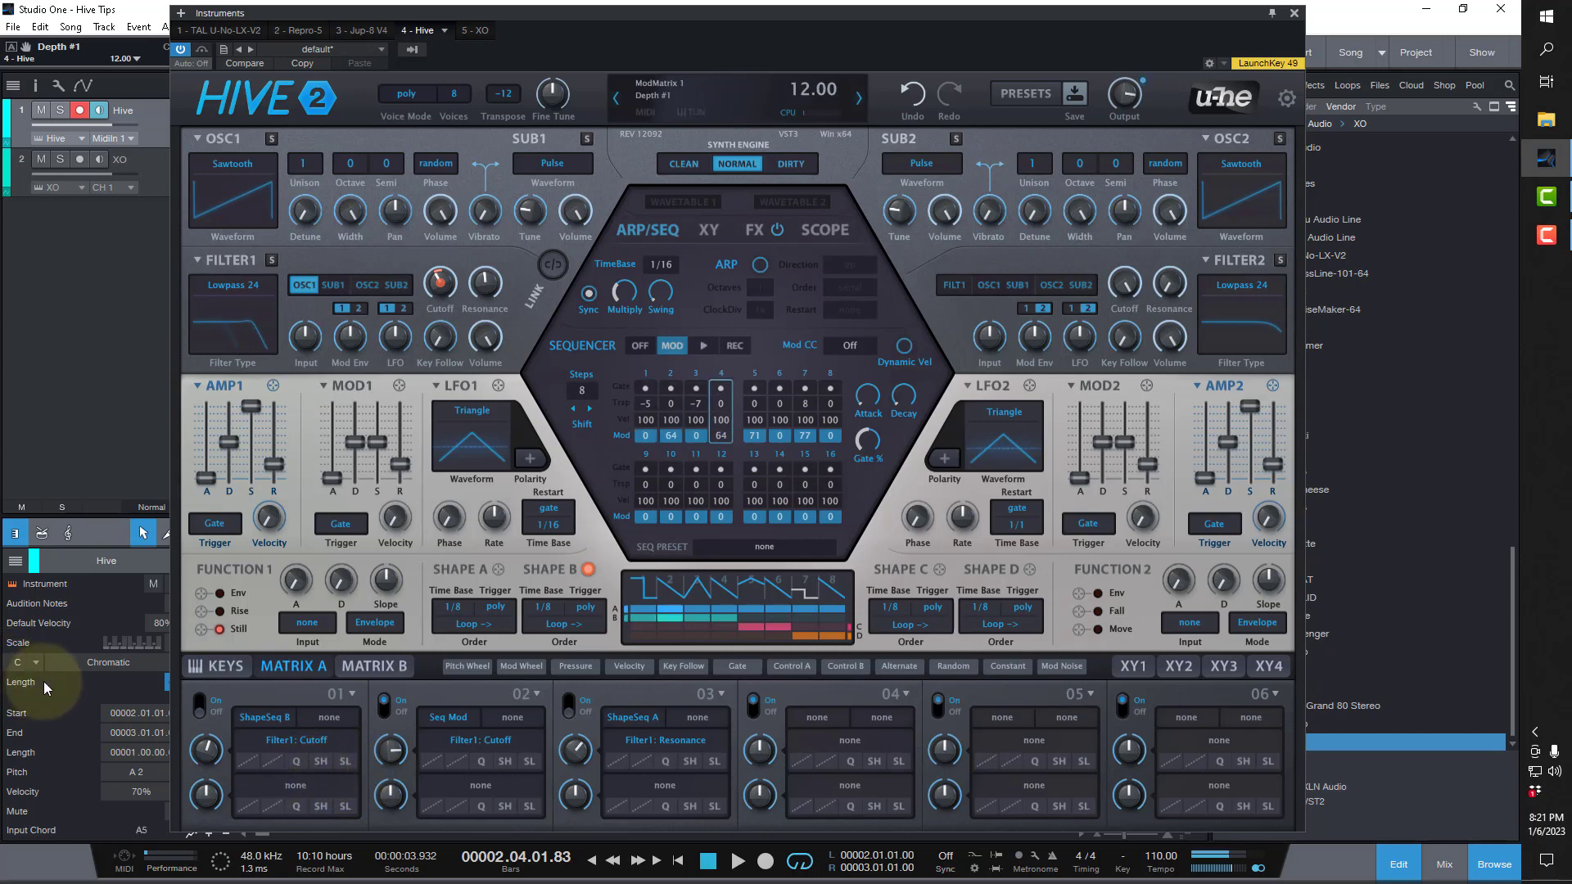
left_click_drag(387, 745, 388, 822)
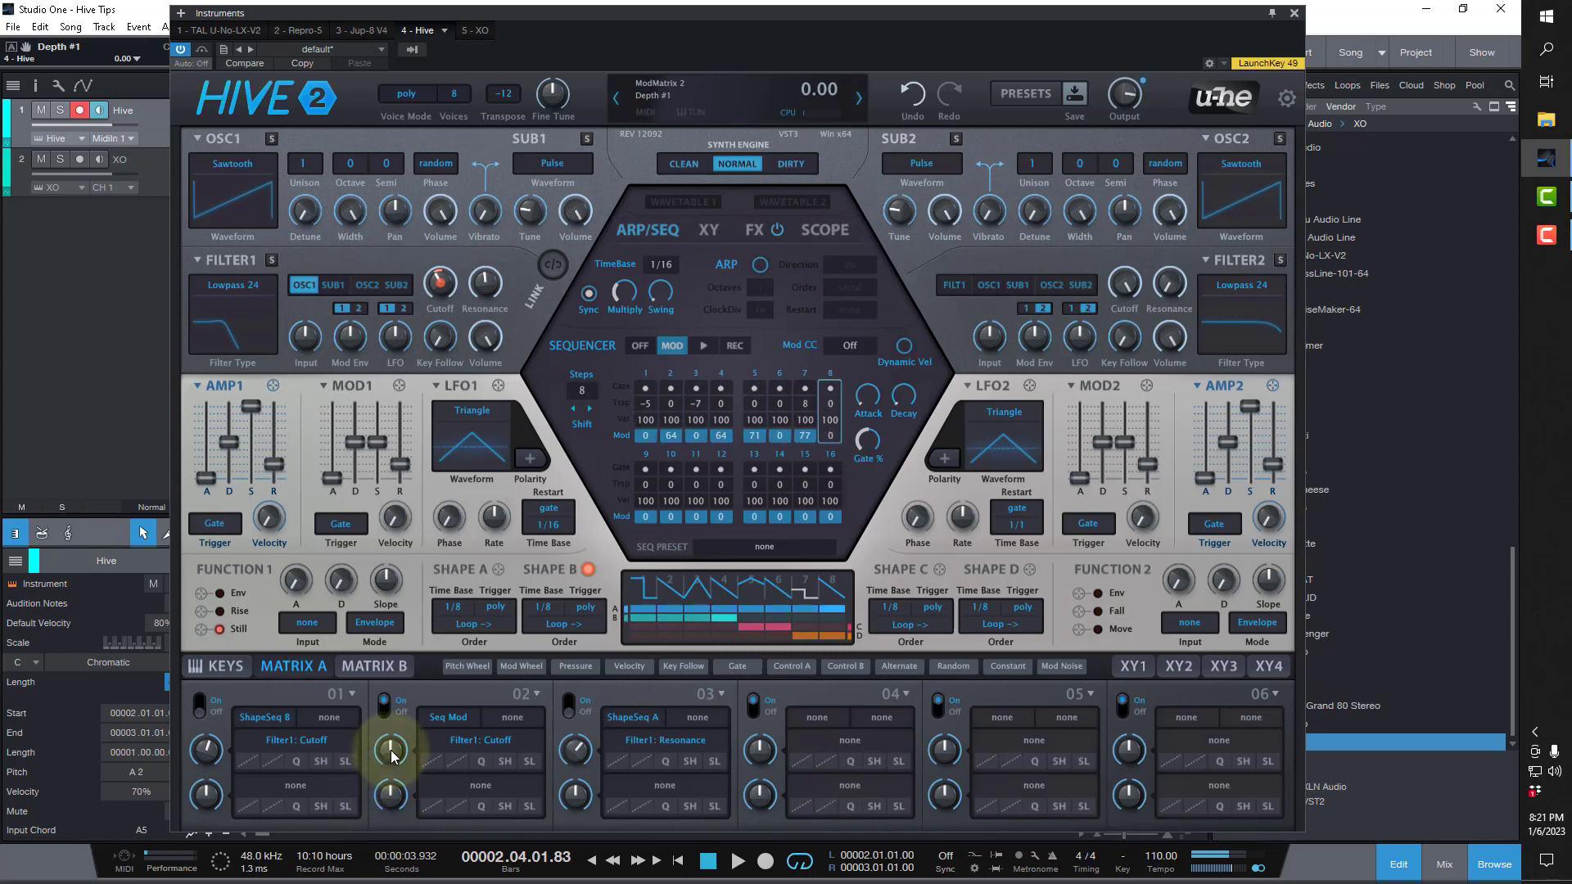
left_click_drag(388, 763, 406, 872)
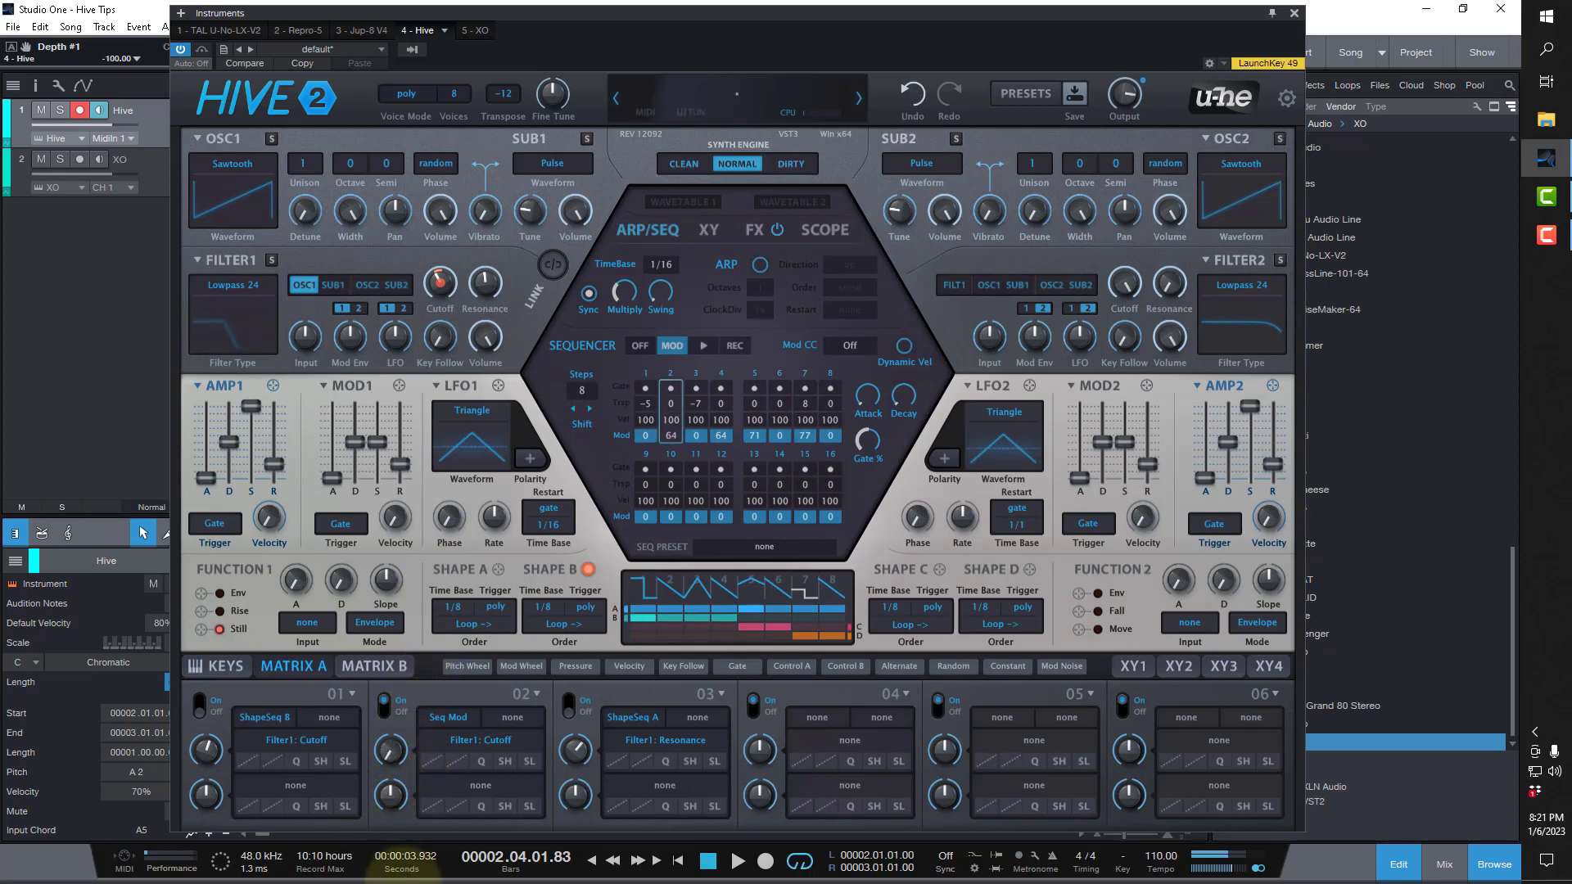
left_click_drag(407, 872, 456, 754)
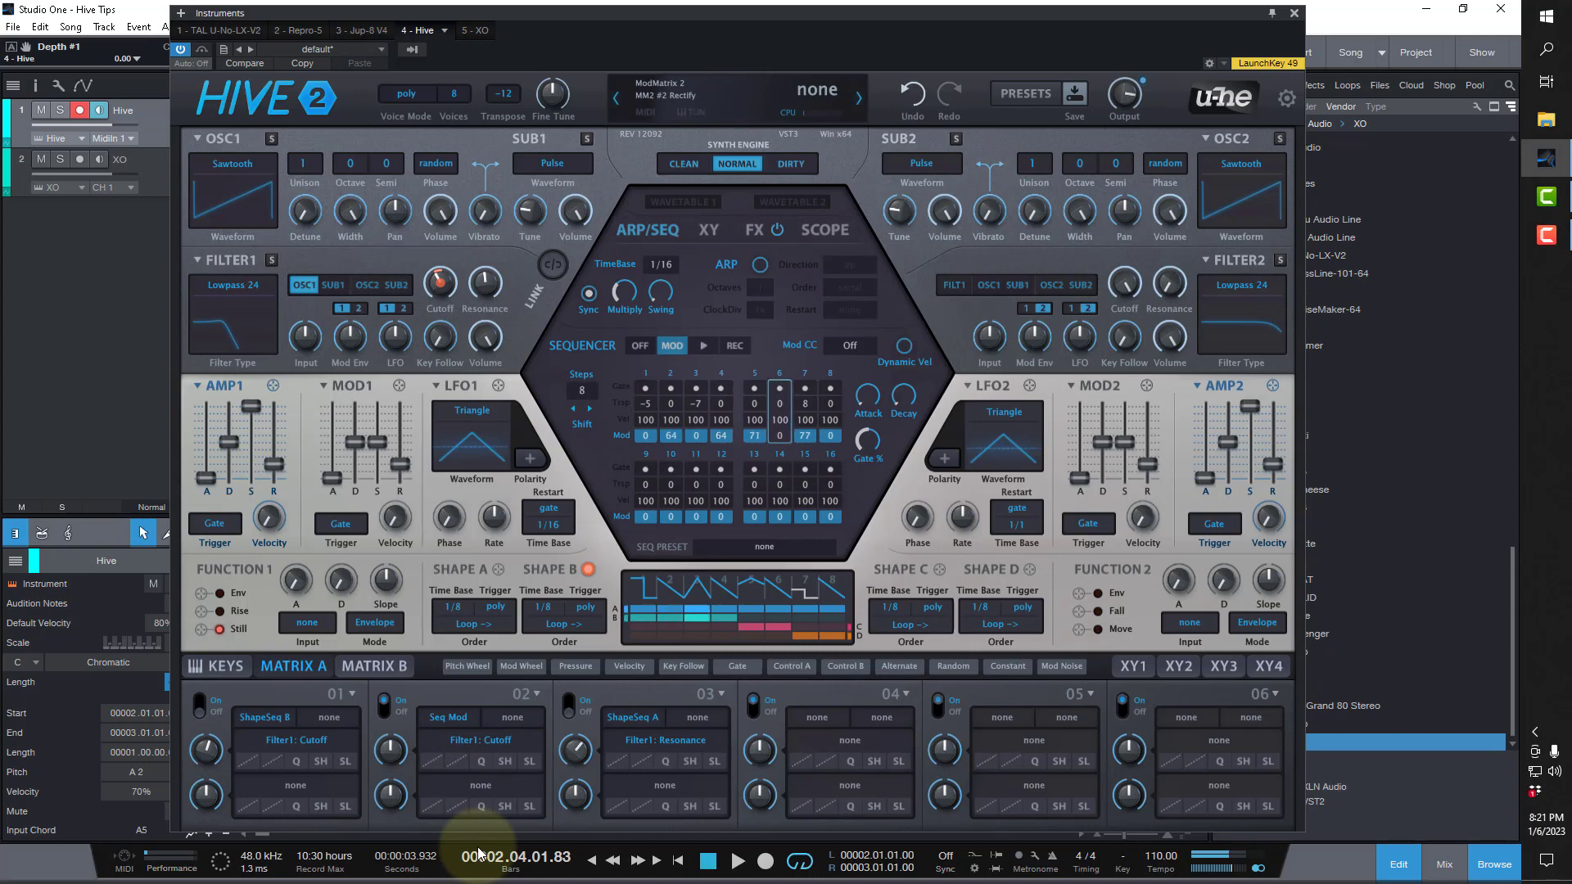